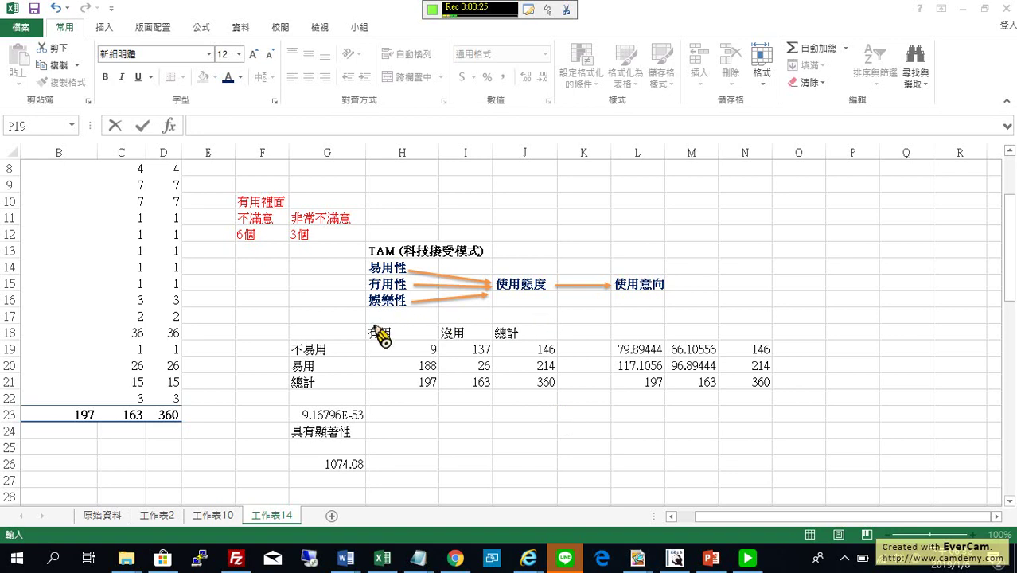
- Examine the TAM (科技接受模式) diagram from 易用性, 有用性 and 娛樂性 through 使用態度 to 使用意向
{"action": "left_click", "coordinate": [307, 333]}
{"action": "left_click", "coordinate": [403, 255]}
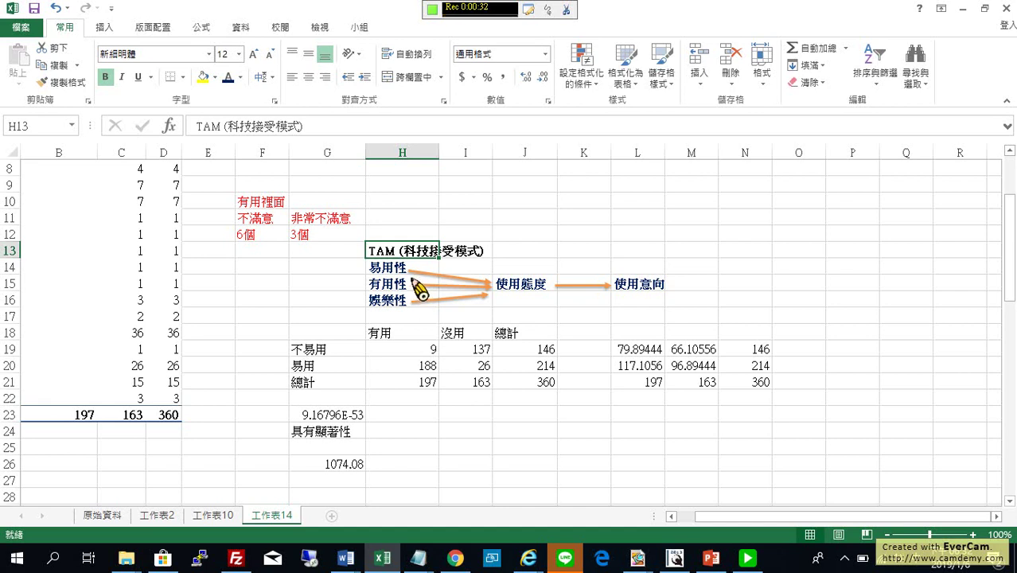
{"action": "left_click", "coordinate": [387, 272]}
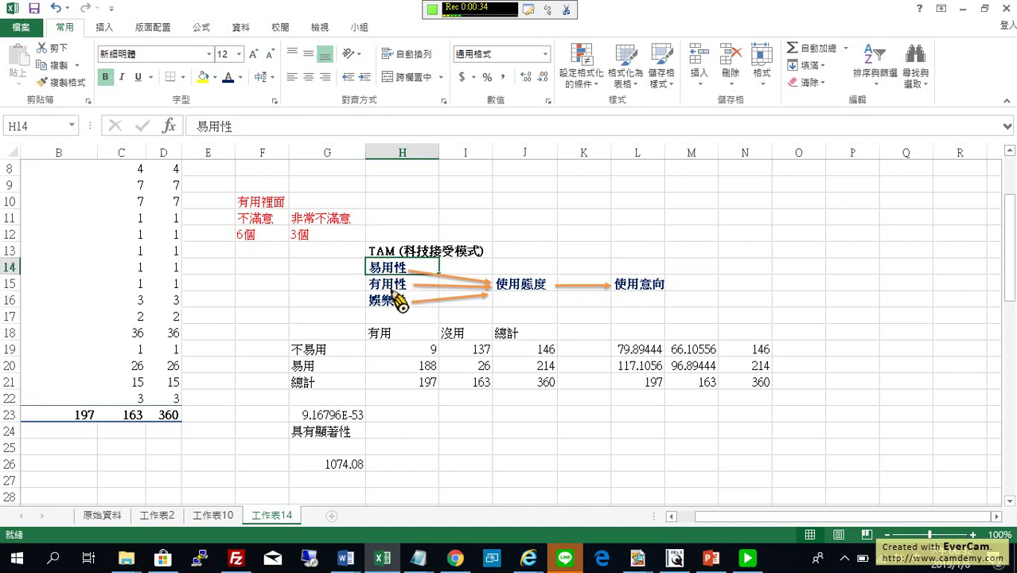
{"action": "left_click", "coordinate": [392, 288]}
{"action": "left_click", "coordinate": [391, 301]}
{"action": "left_click", "coordinate": [539, 288]}
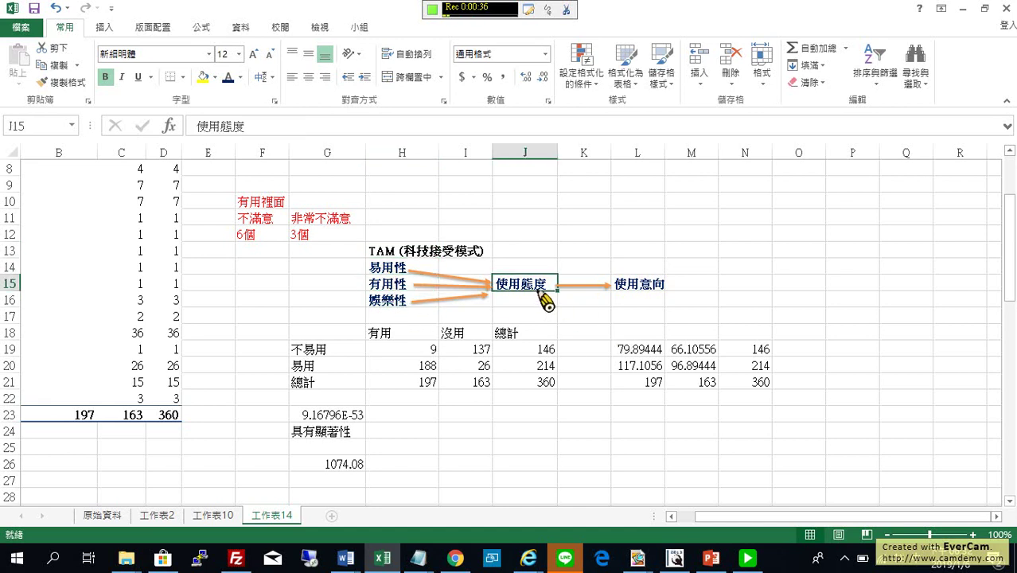
{"action": "left_click", "coordinate": [657, 291]}
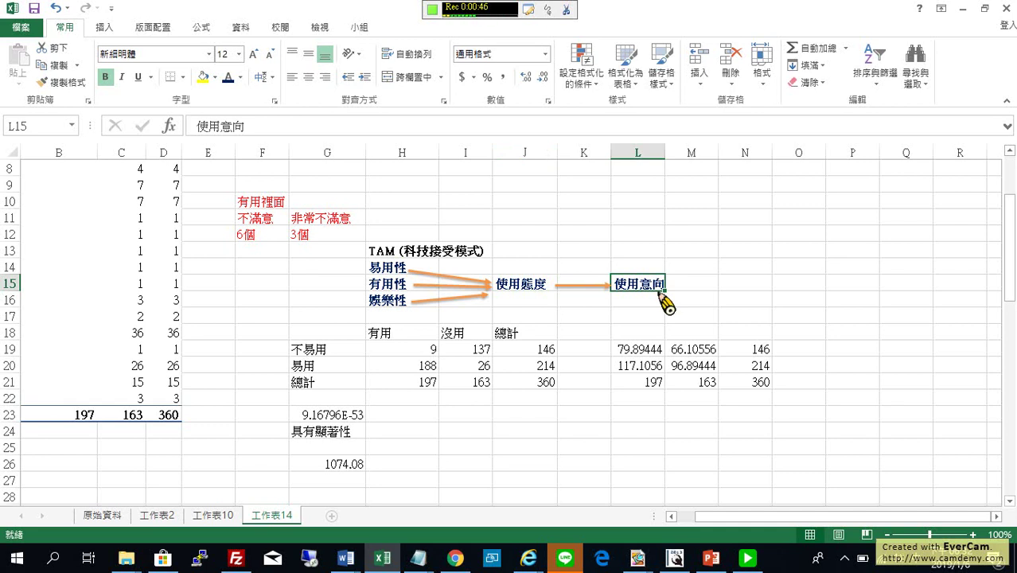
- Review the observed crosstab of 不易用 and 易用 against 有用 and 沒用, including its row and grand totals in J19:J21
{"action": "left_click", "coordinate": [328, 365]}
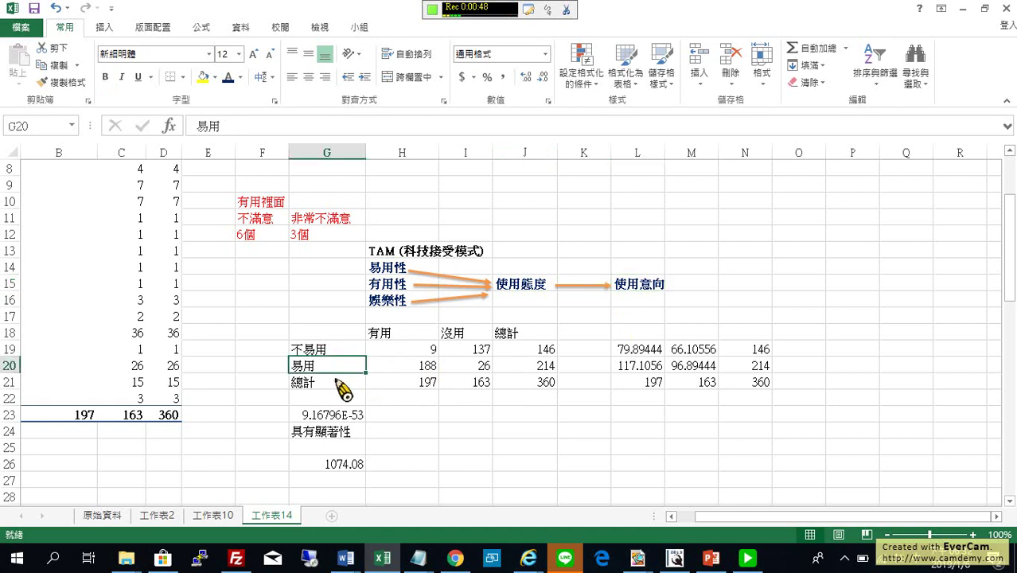
{"action": "left_click", "coordinate": [337, 352]}
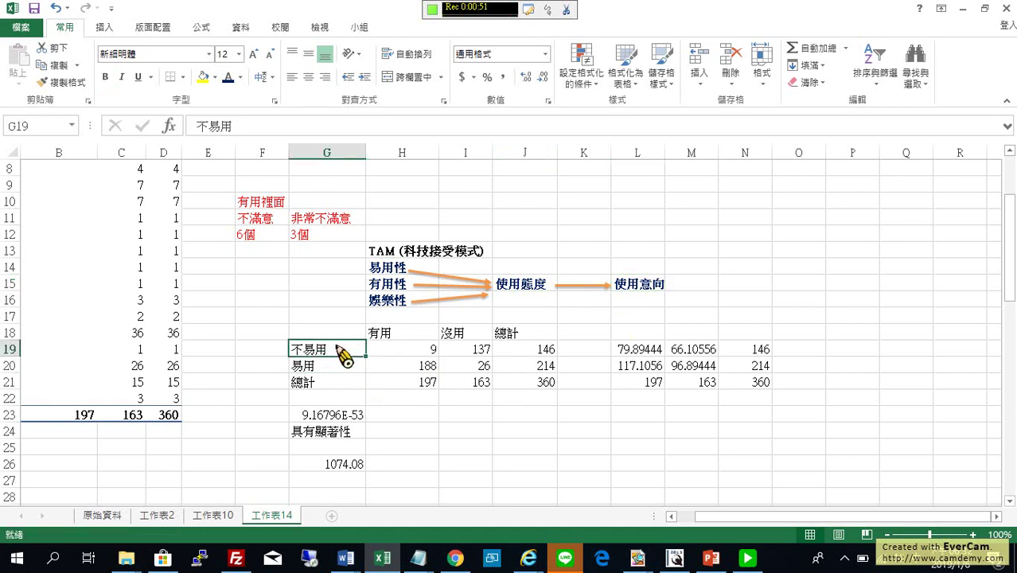
{"action": "left_click", "coordinate": [342, 367]}
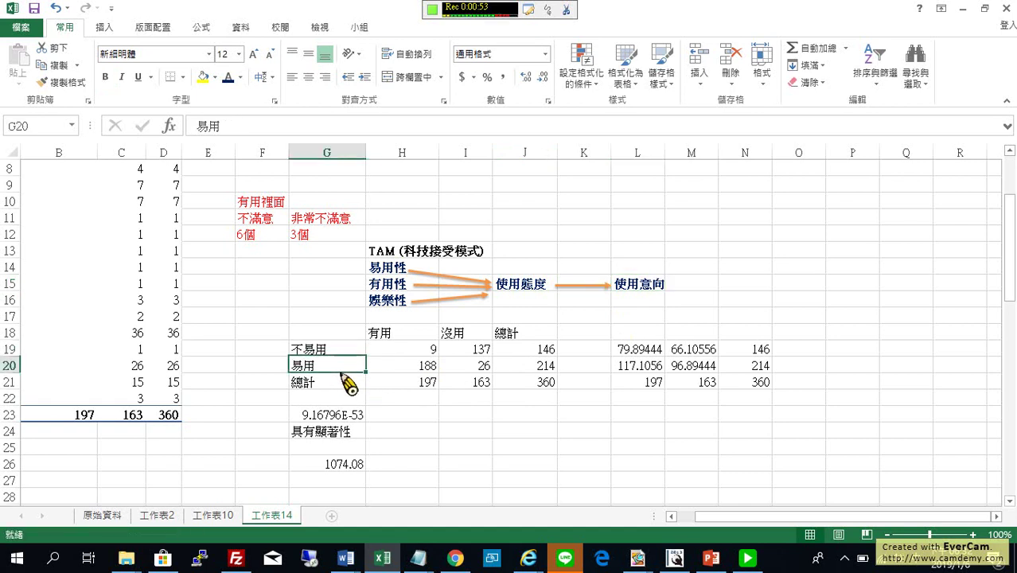
{"action": "left_click", "coordinate": [422, 336]}
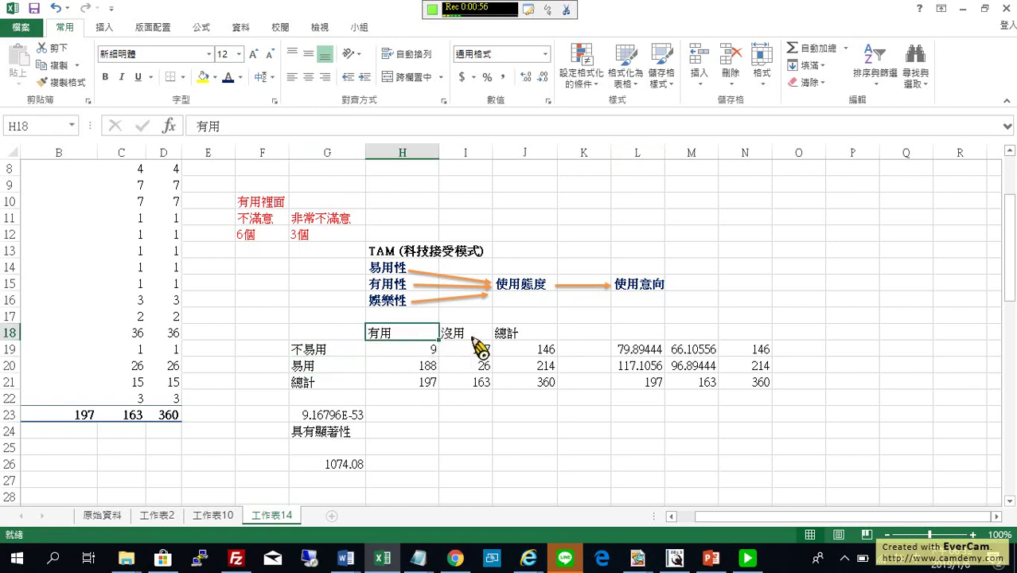
{"action": "left_click", "coordinate": [472, 337]}
{"action": "left_click", "coordinate": [422, 355]}
{"action": "left_click_drag", "start_coordinate": [421, 359], "coordinate": [477, 370]}
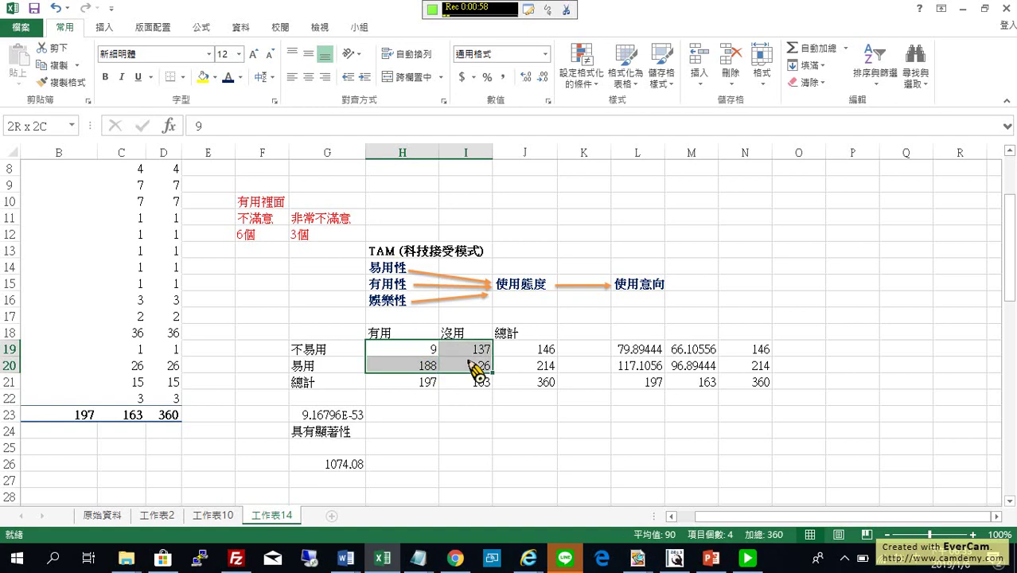
{"action": "left_click", "coordinate": [548, 352]}
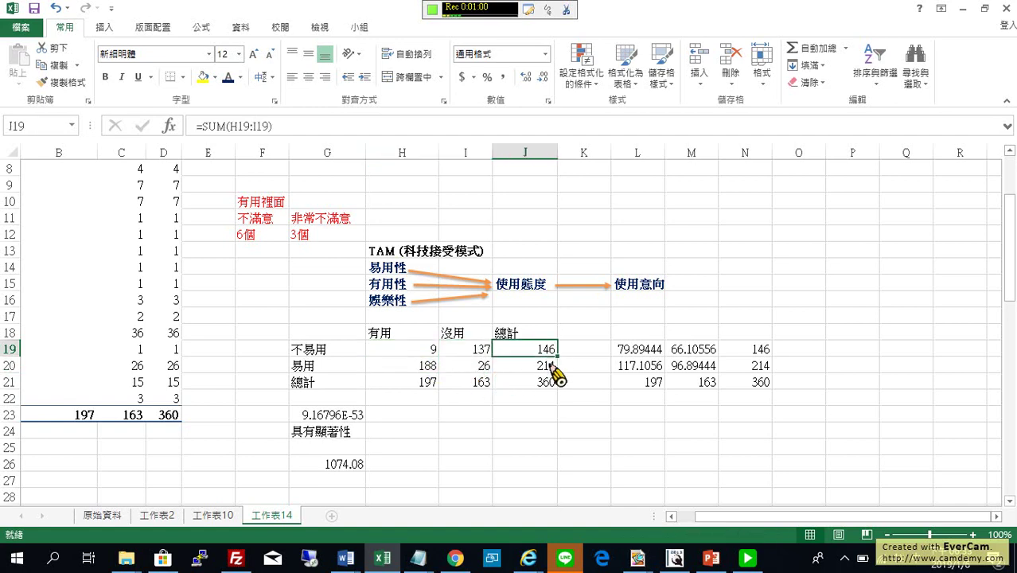
{"action": "left_click", "coordinate": [549, 367]}
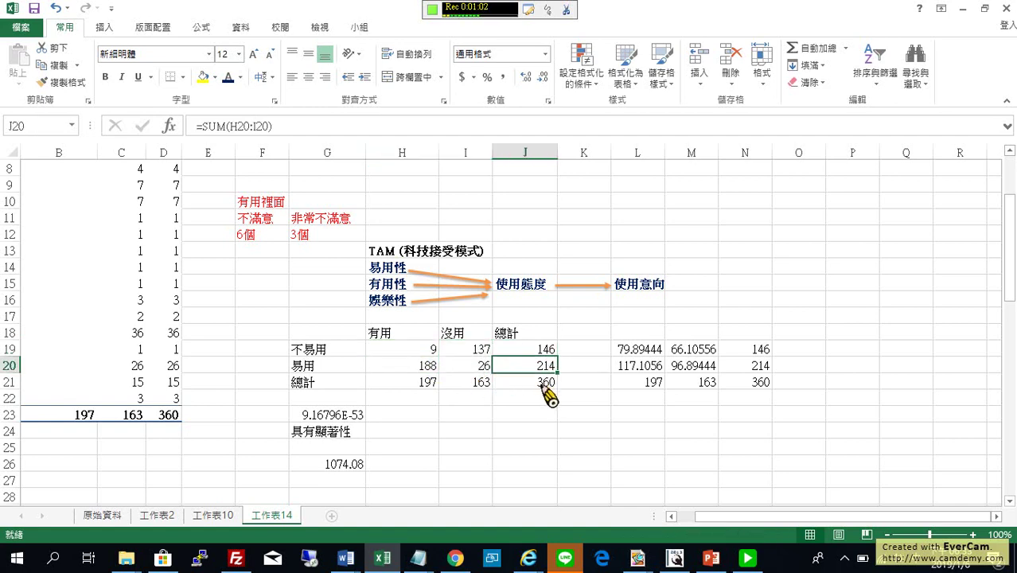
{"action": "left_click", "coordinate": [537, 384]}
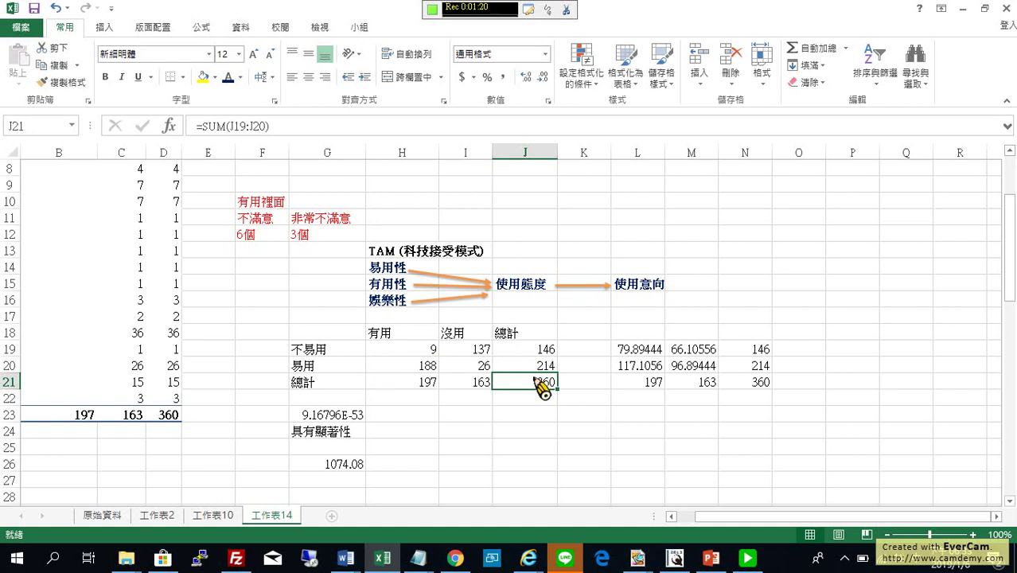
- Fill the expected-frequency formula =$J19*H$21/$J$21 from L19 across the range L19:M20
{"action": "left_click", "coordinate": [639, 351]}
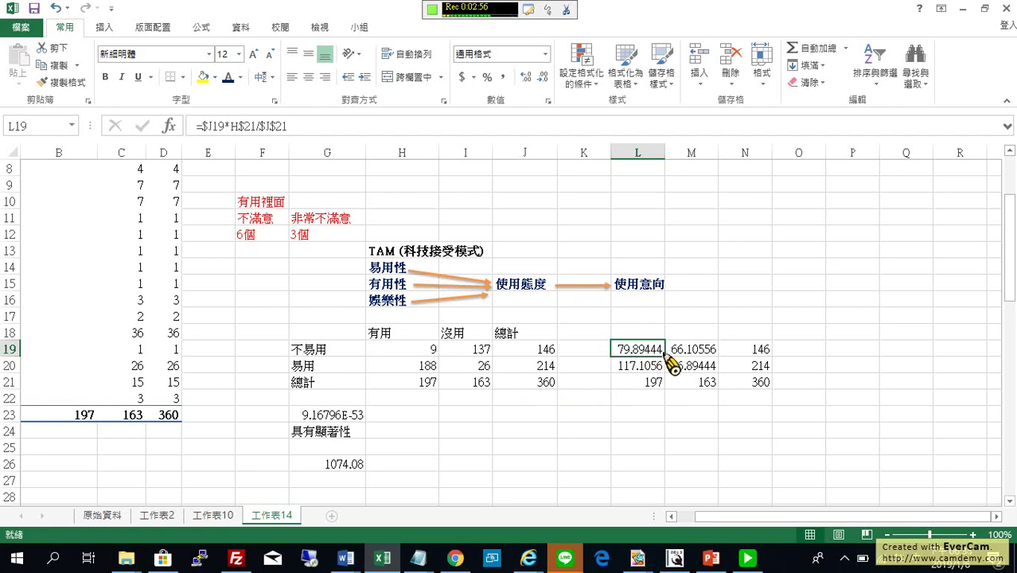
{"action": "left_click_drag", "start_coordinate": [671, 363], "coordinate": [725, 379]}
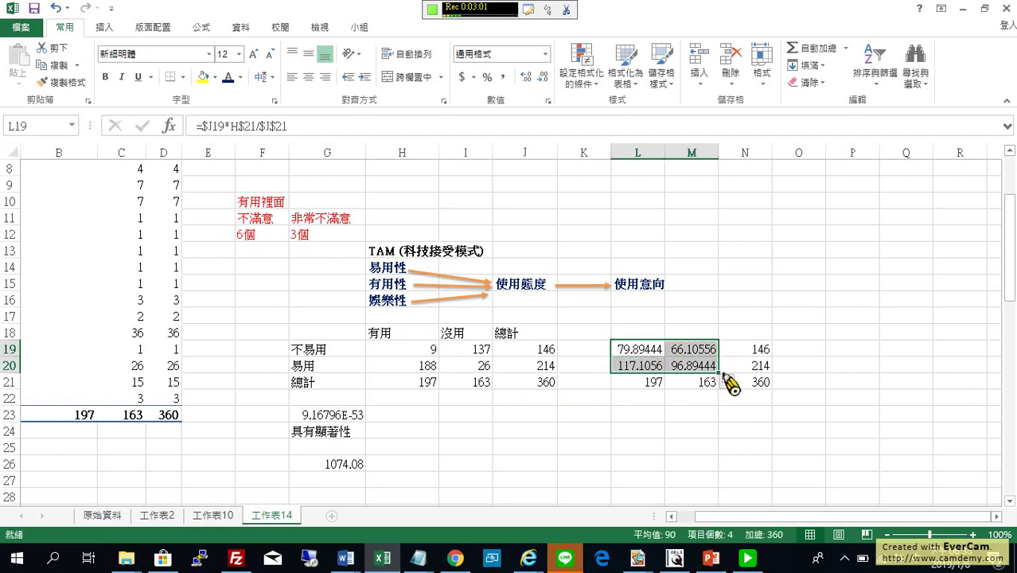
- Total the expected frequencies in N19 with =SUM(L19:M19) and fill the formula down to N21
{"action": "left_click", "coordinate": [760, 354]}
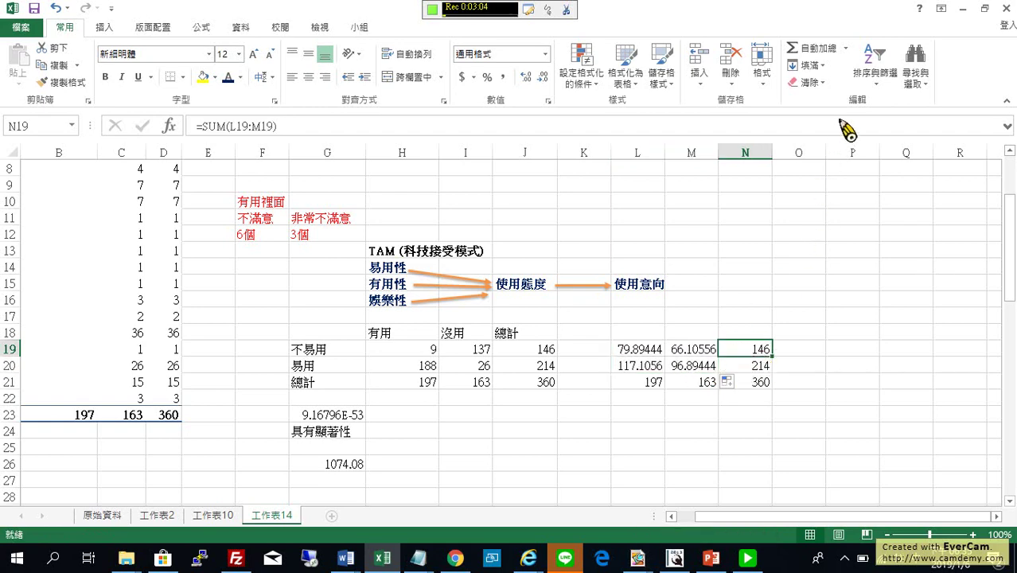
{"action": "left_click", "coordinate": [825, 49]}
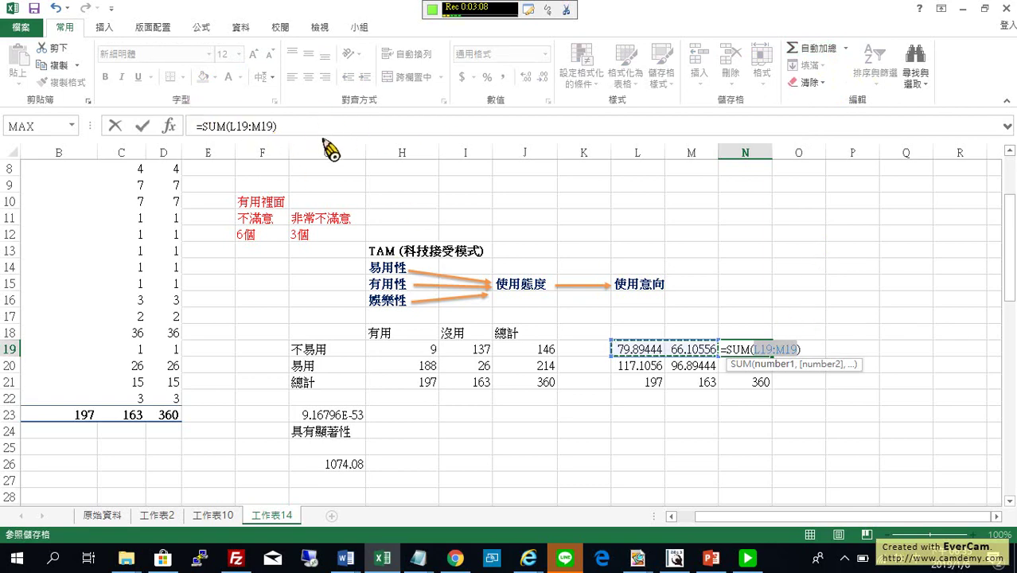
{"action": "left_click", "coordinate": [143, 127]}
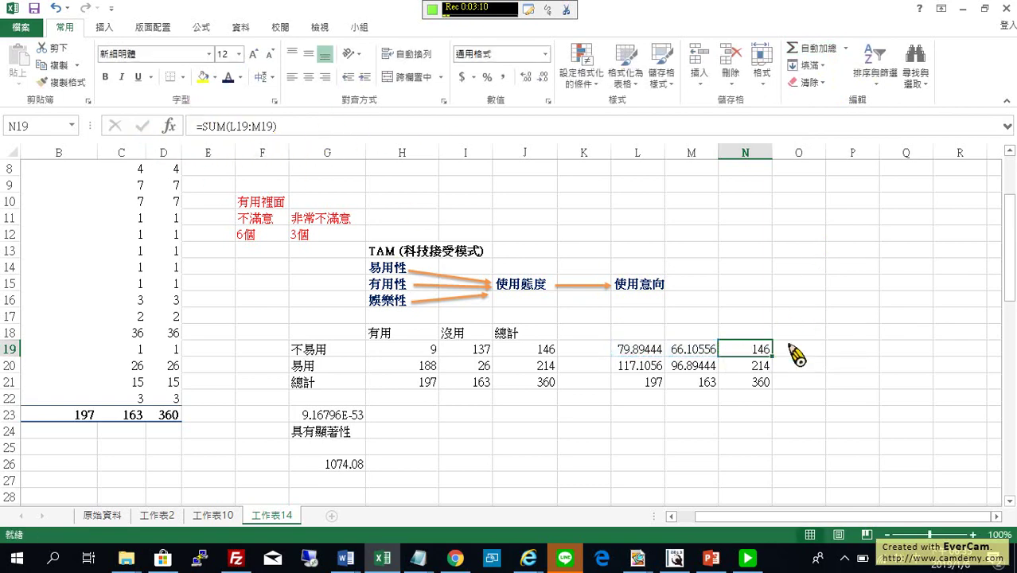
{"action": "left_click_drag", "start_coordinate": [773, 358], "coordinate": [770, 385]}
- Inspect the expected table's column total in L21 and the expected-frequency formulas in L19, L20 and M20
{"action": "left_click", "coordinate": [641, 385]}
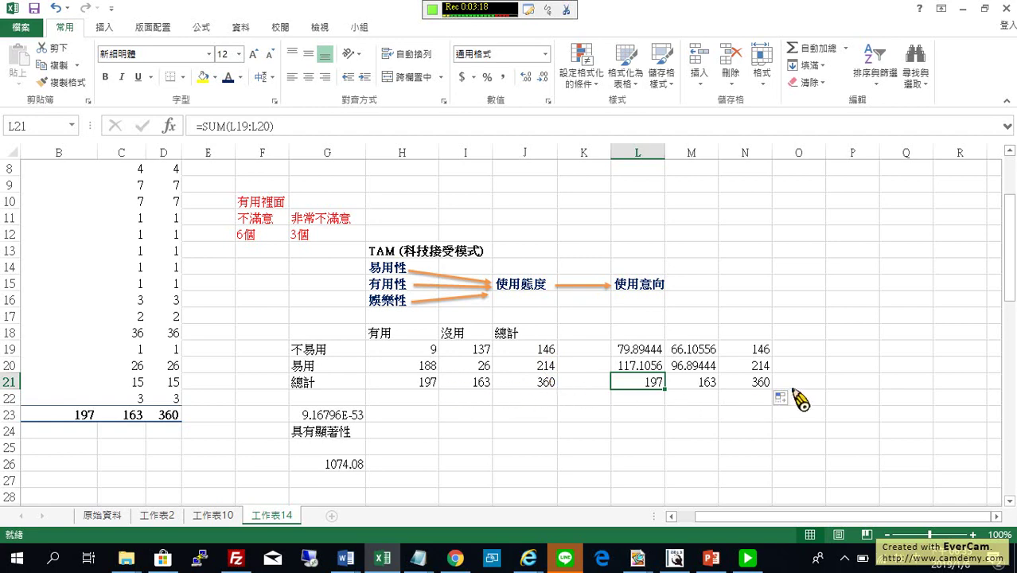
{"action": "left_click", "coordinate": [641, 352]}
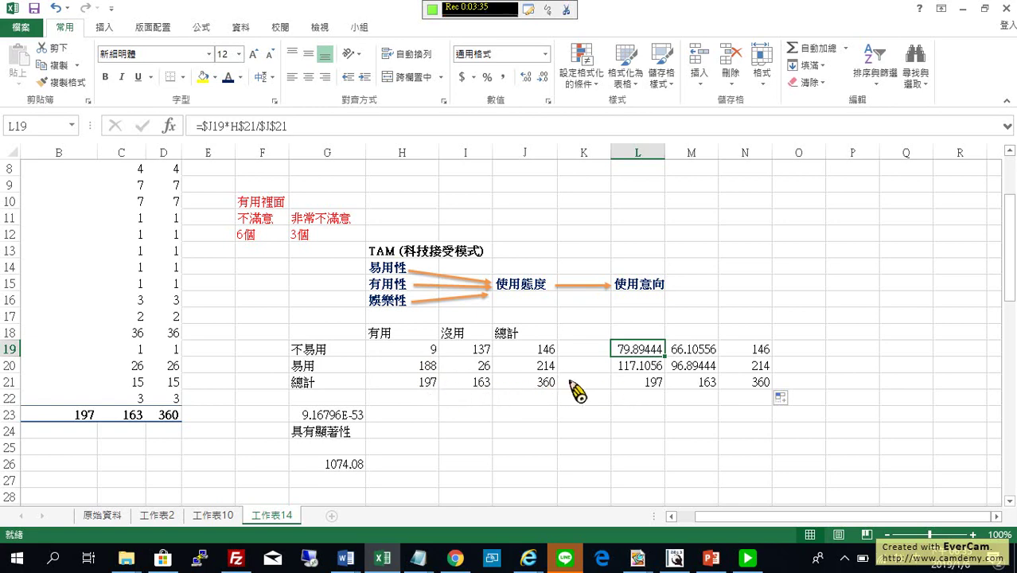
{"action": "left_click", "coordinate": [646, 367]}
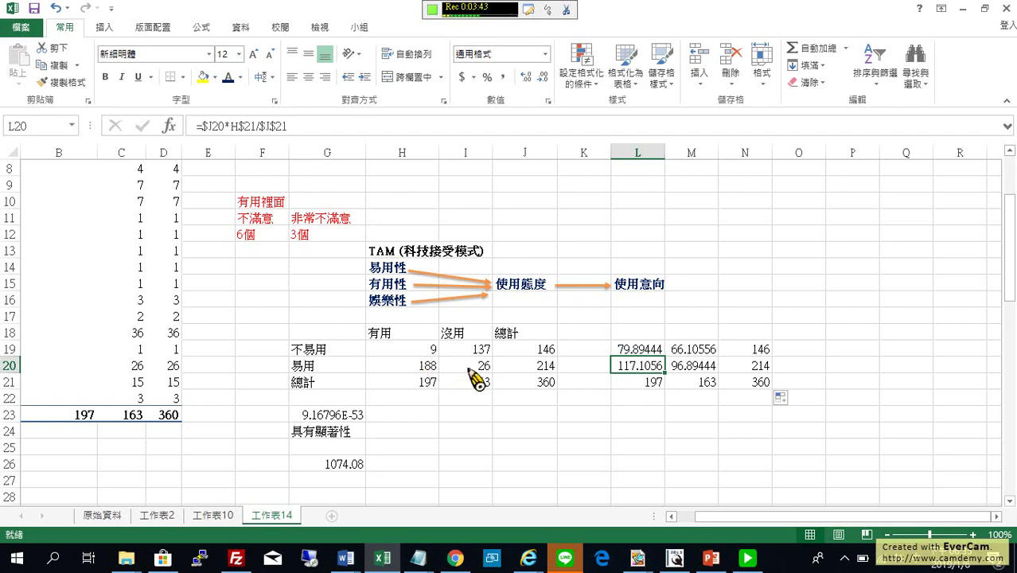
{"action": "left_click", "coordinate": [693, 368]}
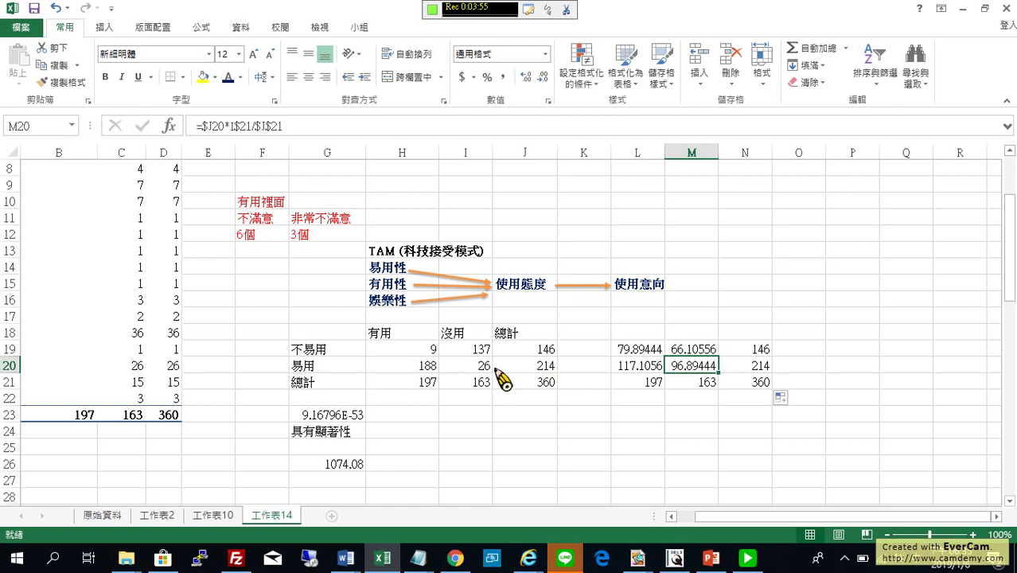
- Enter the hypothesis labels H0 in K11 and H1 in K12, above the TAM diagram
{"action": "scroll", "coordinate": [496, 394], "scroll_direction": "down", "scroll_amount": 1}
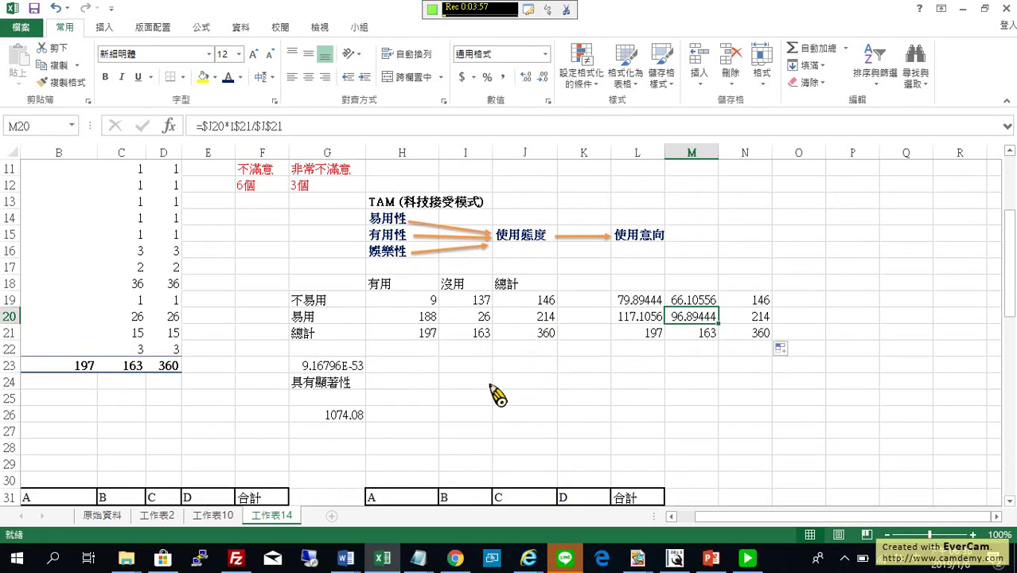
{"action": "scroll", "coordinate": [497, 394], "scroll_direction": "up", "scroll_amount": 1}
{"action": "scroll", "coordinate": [497, 393], "scroll_direction": "up", "scroll_amount": 1}
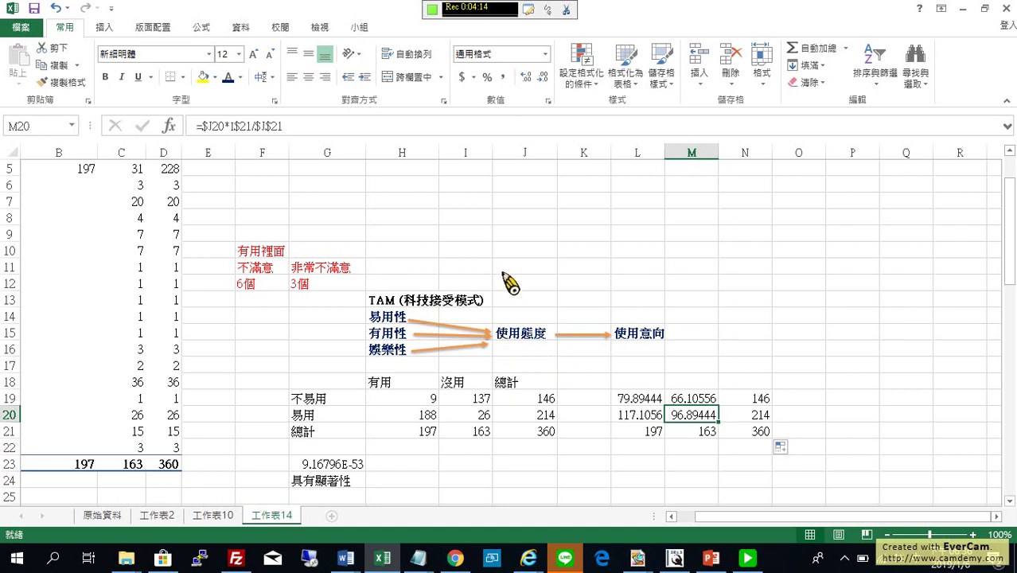
{"action": "left_click", "coordinate": [595, 269]}
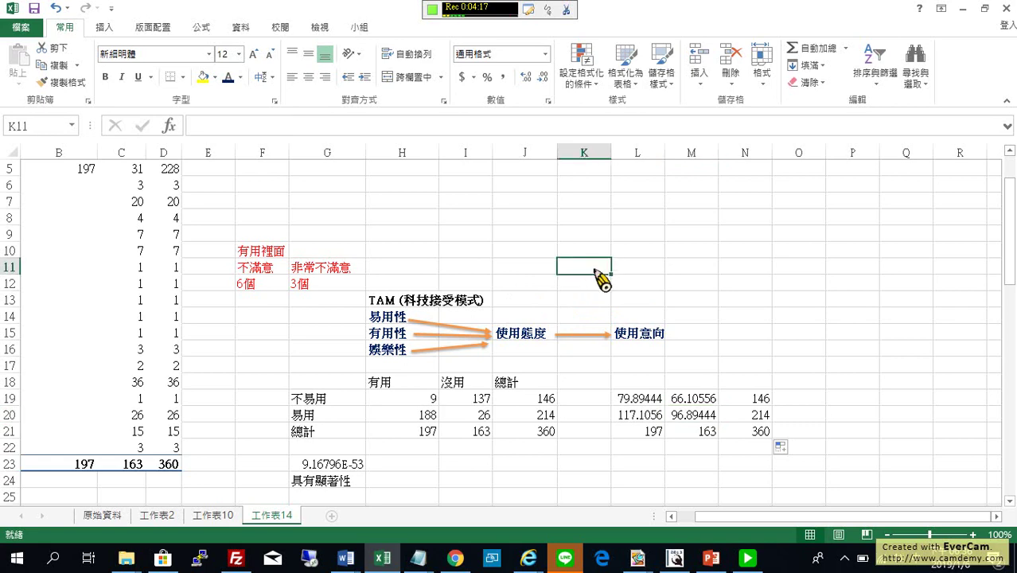
{"action": "type", "text": "H"}
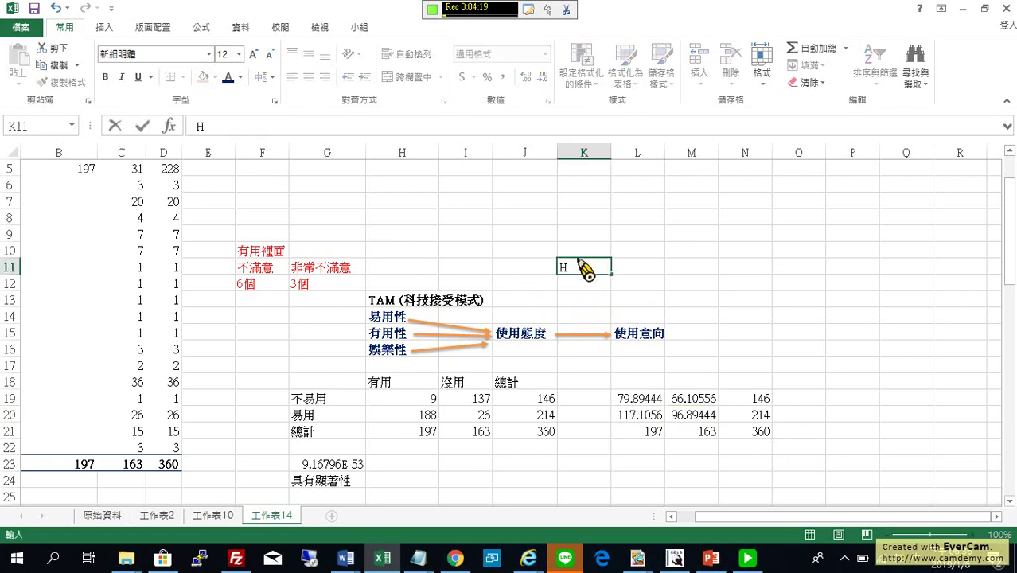
{"action": "type", "text": "ㄢ"}
{"action": "key", "text": "BackSpace"}
{"action": "type", "text": "0"}
{"action": "key", "text": "Return"}
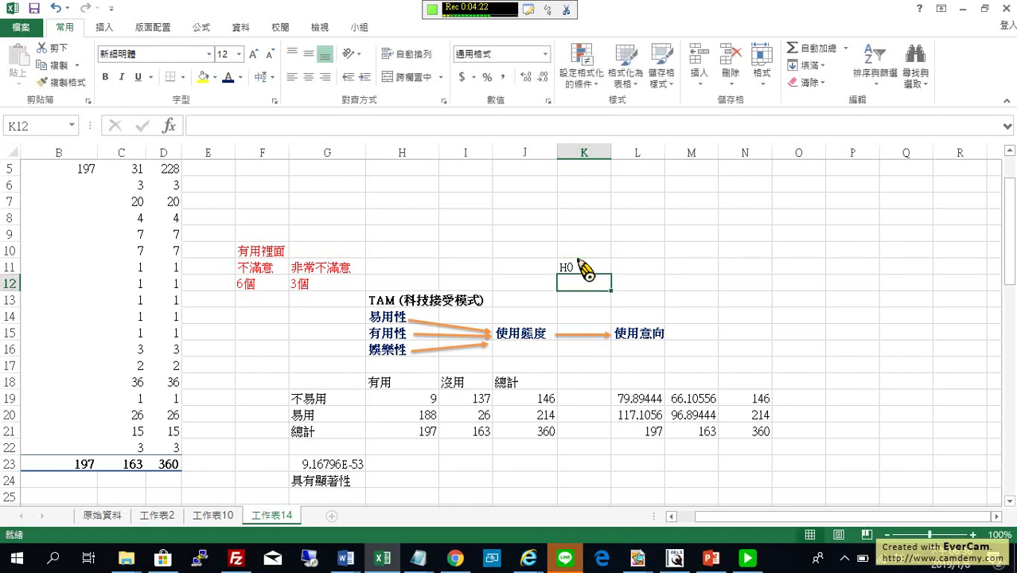
{"action": "type", "text": "H1"}
{"action": "key", "text": "Return"}
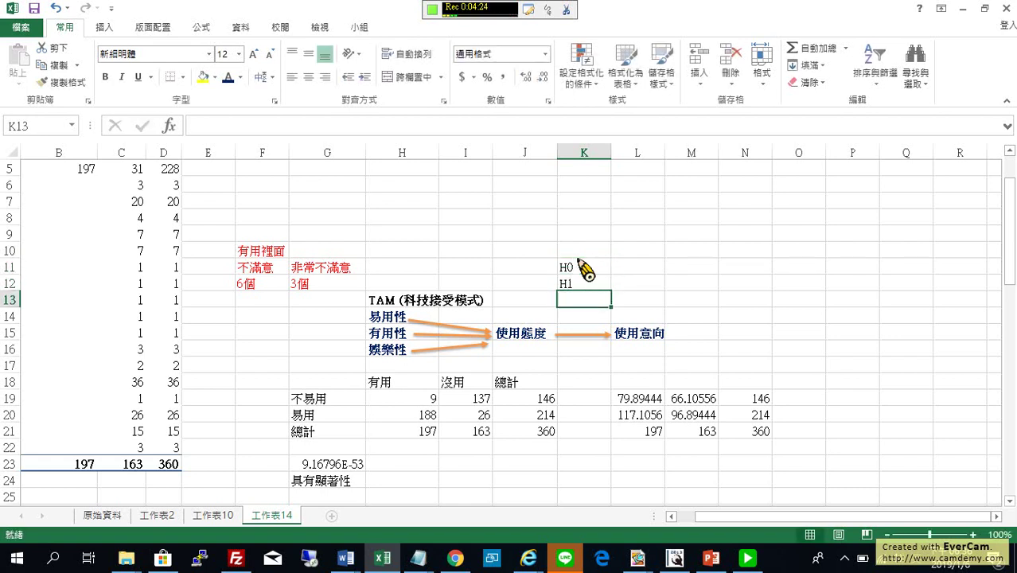
{"action": "key", "text": "Up"}
{"action": "key", "text": "Up"}
{"action": "key", "text": "Right"}
{"action": "key", "text": "Down"}
{"action": "key", "text": "Left"}
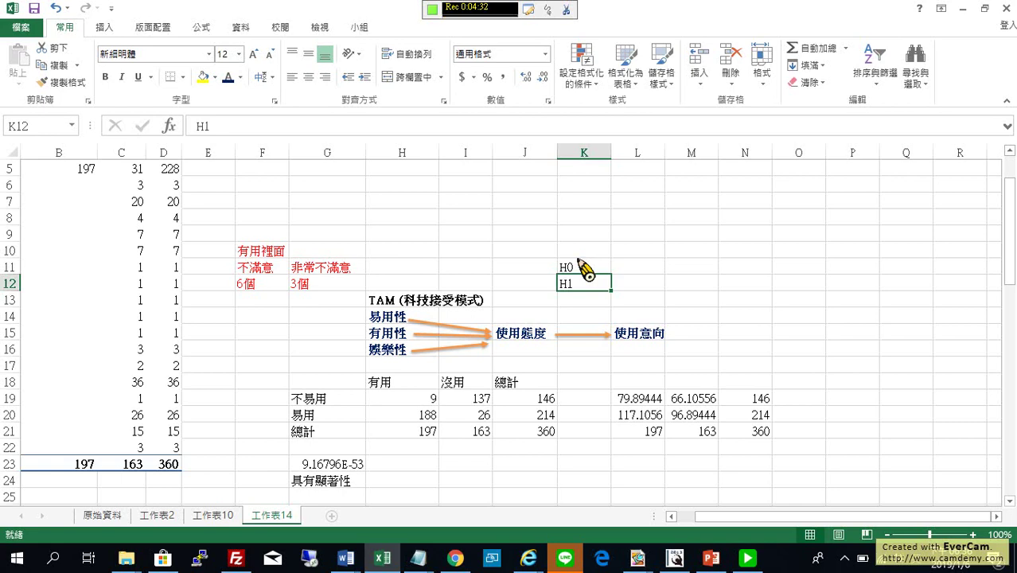
{"action": "left_click", "coordinate": [654, 283]}
{"action": "left_click", "coordinate": [591, 270]}
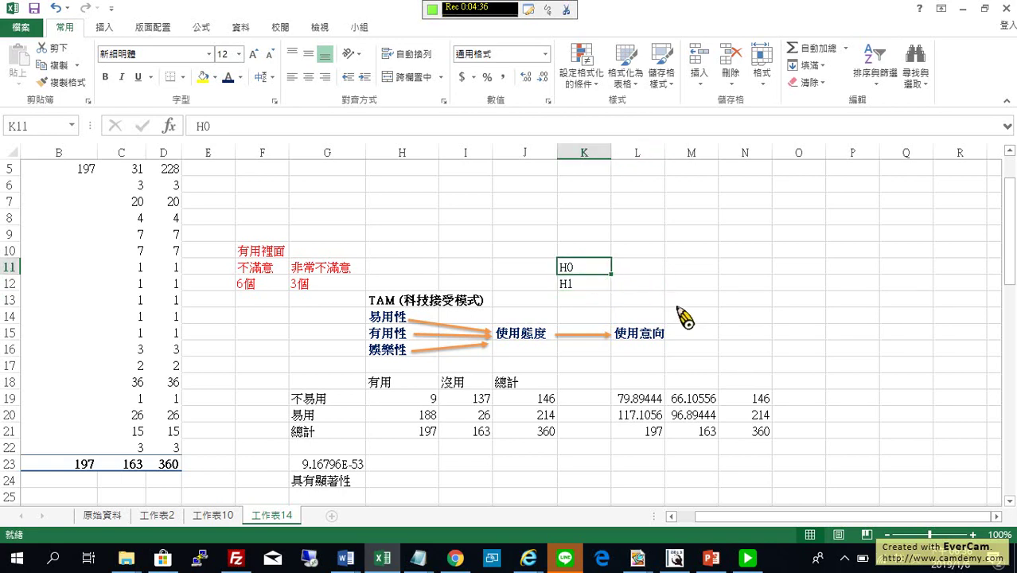
{"action": "left_click", "coordinate": [646, 282]}
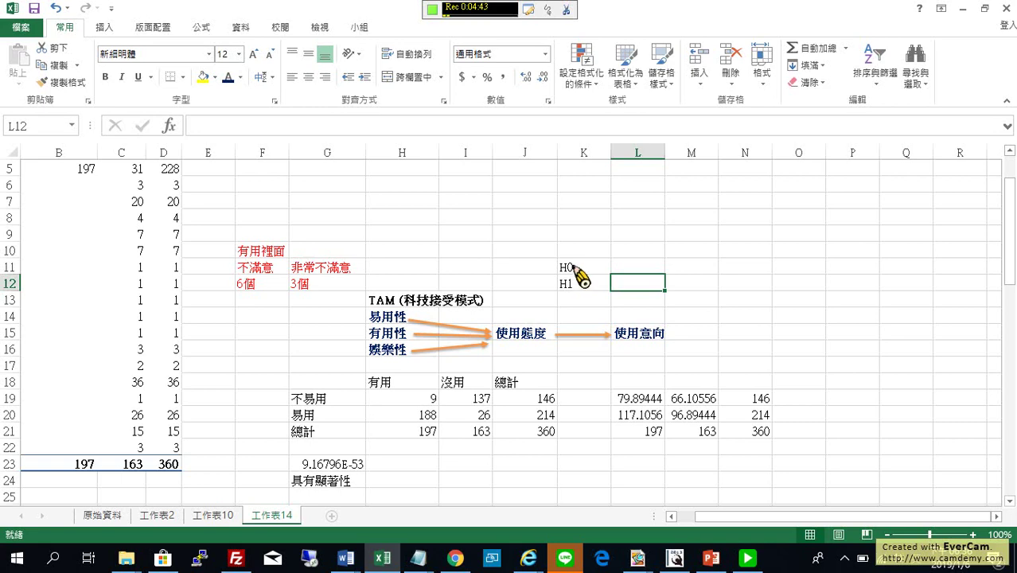
{"action": "left_click", "coordinate": [587, 290]}
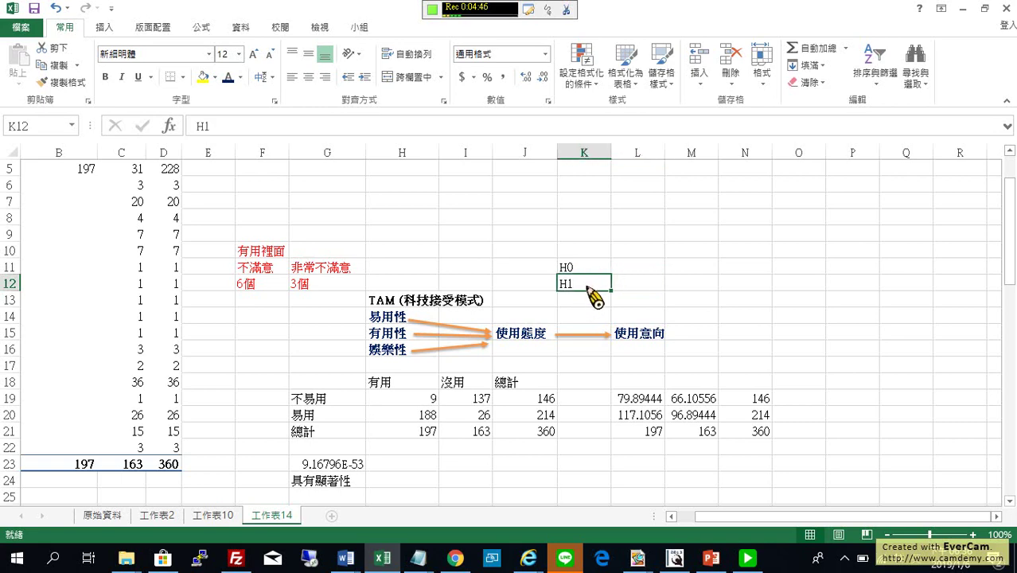
{"action": "left_click", "coordinate": [590, 272]}
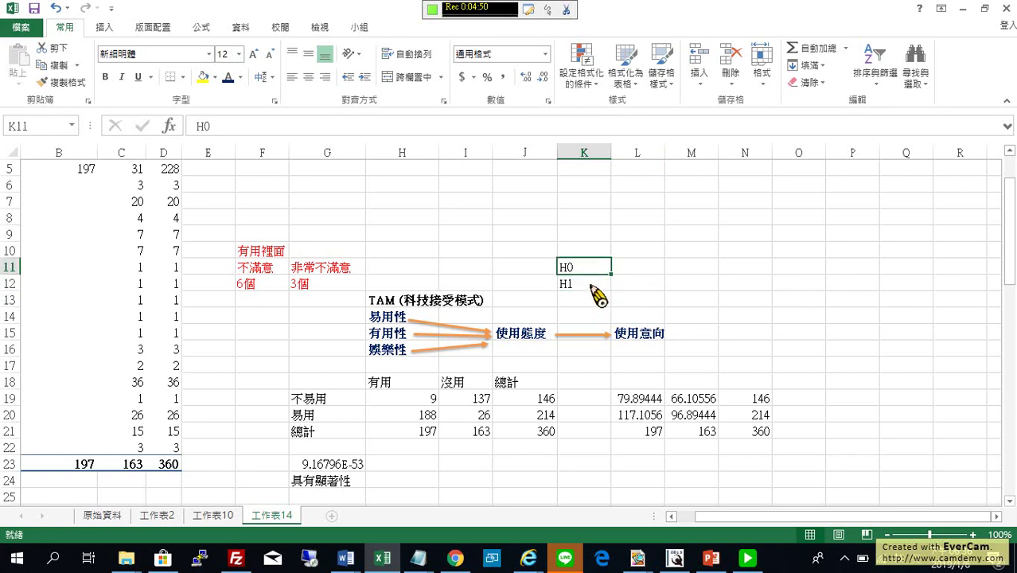
{"action": "left_click", "coordinate": [596, 295]}
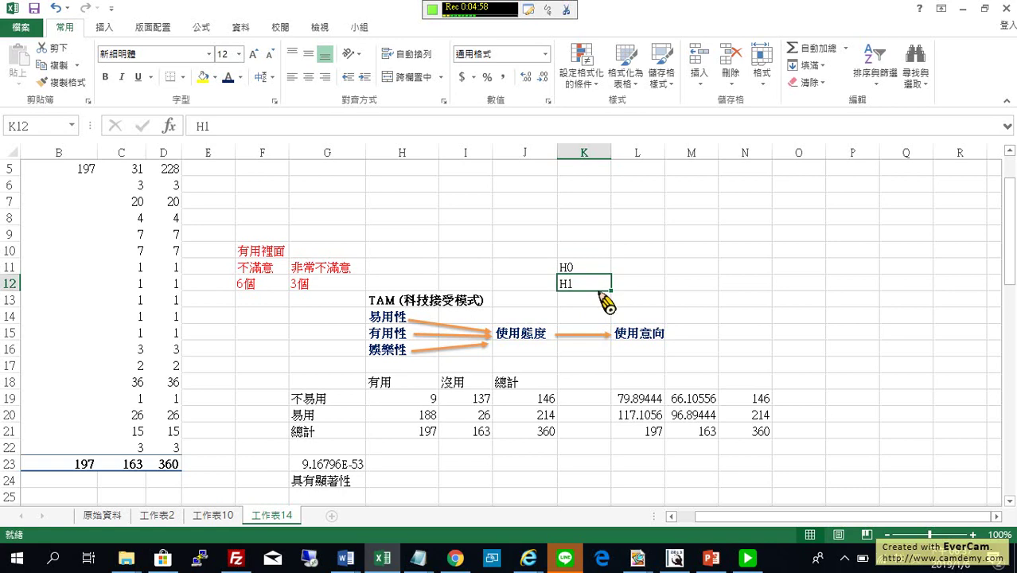
{"action": "left_click", "coordinate": [595, 273]}
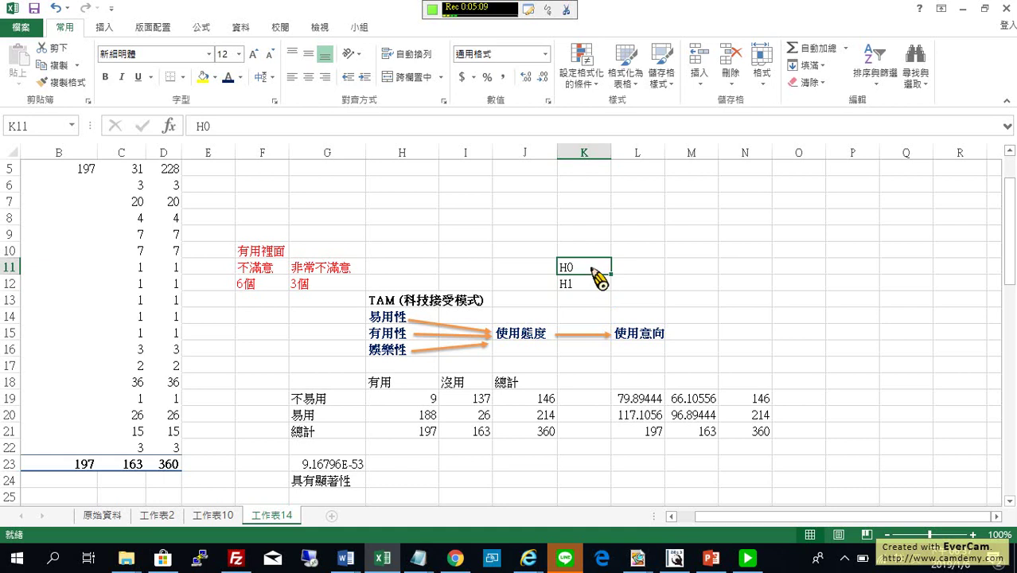
{"action": "left_click", "coordinate": [600, 300]}
{"action": "left_click", "coordinate": [603, 364]}
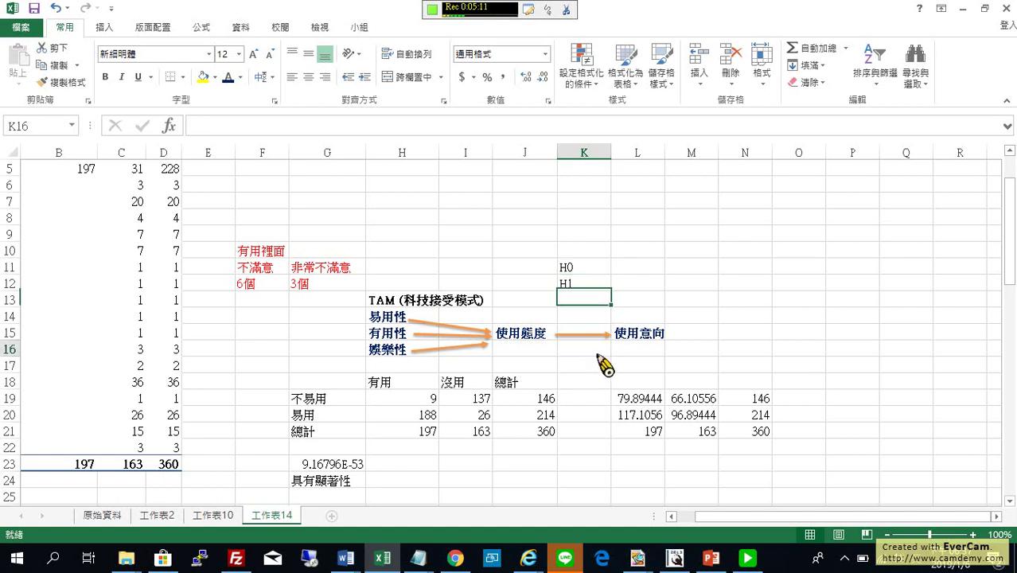
- Inspect the CHITEST formula in G23 alongside the observed range H19:I20 and the expected range L19:M20 it compares
{"action": "left_click", "coordinate": [327, 469]}
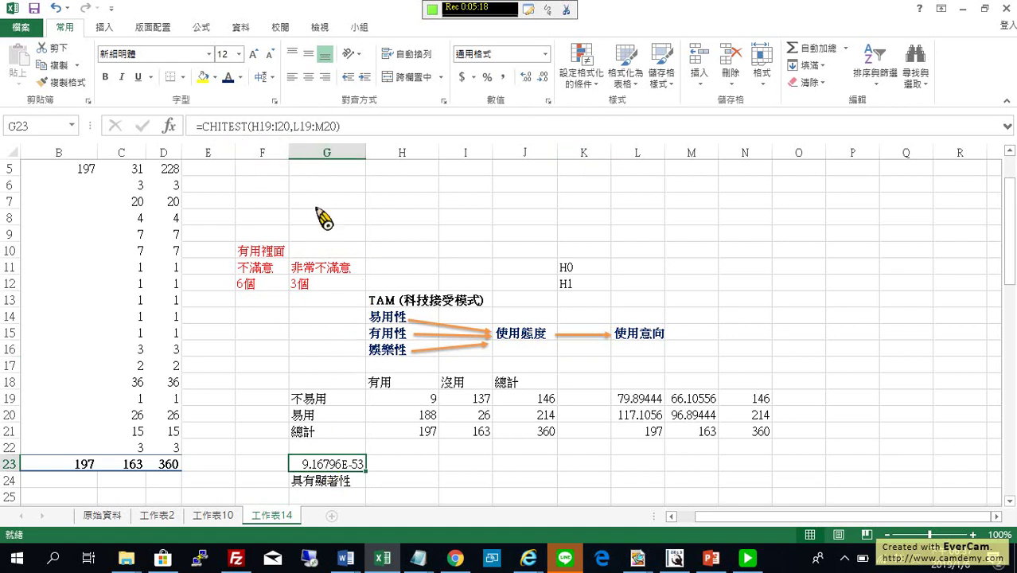
{"action": "left_click_drag", "start_coordinate": [424, 403], "coordinate": [471, 418]}
{"action": "left_click", "coordinate": [638, 397]}
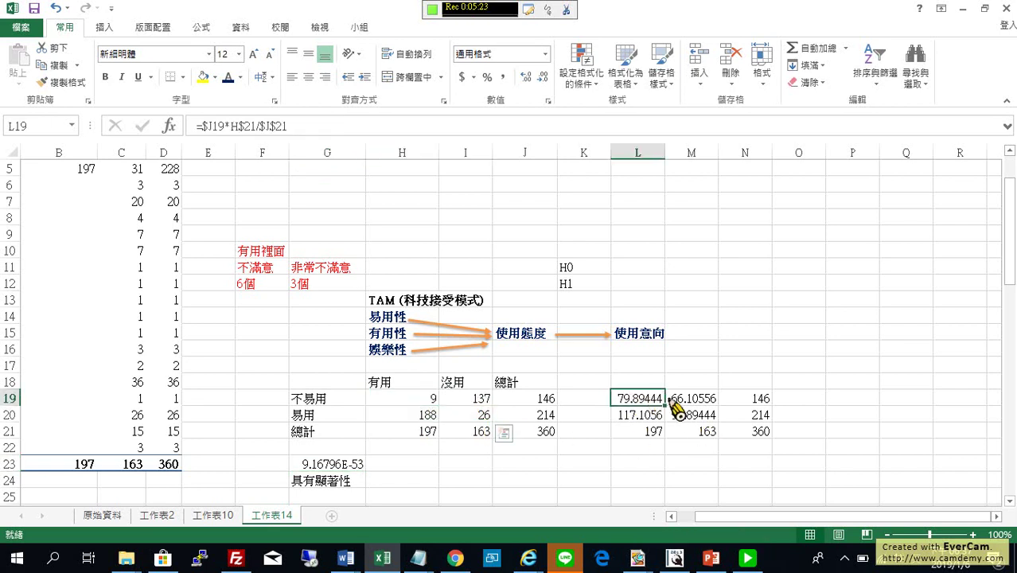
{"action": "left_click_drag", "start_coordinate": [673, 406], "coordinate": [697, 433]}
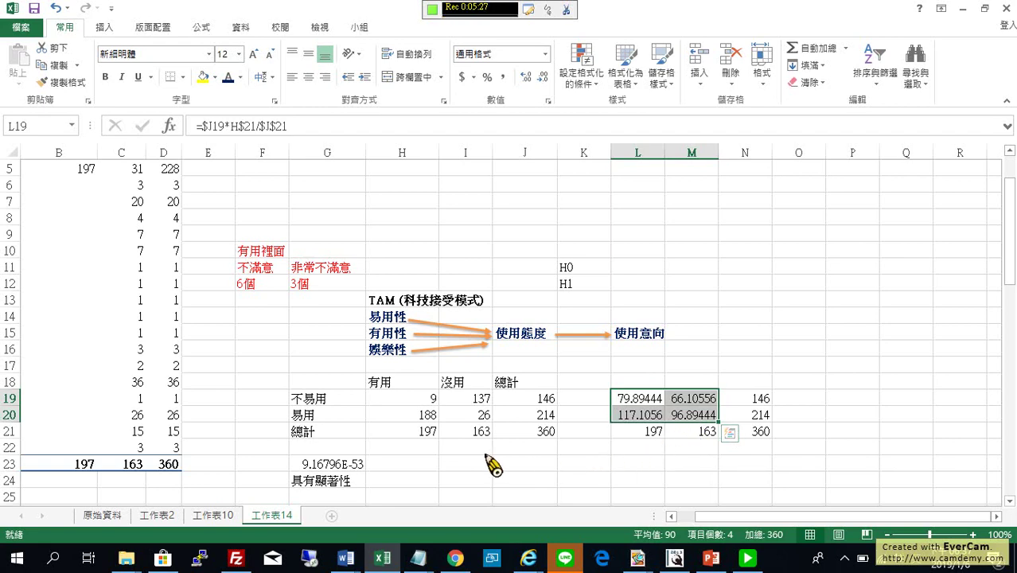
{"action": "left_click", "coordinate": [362, 469]}
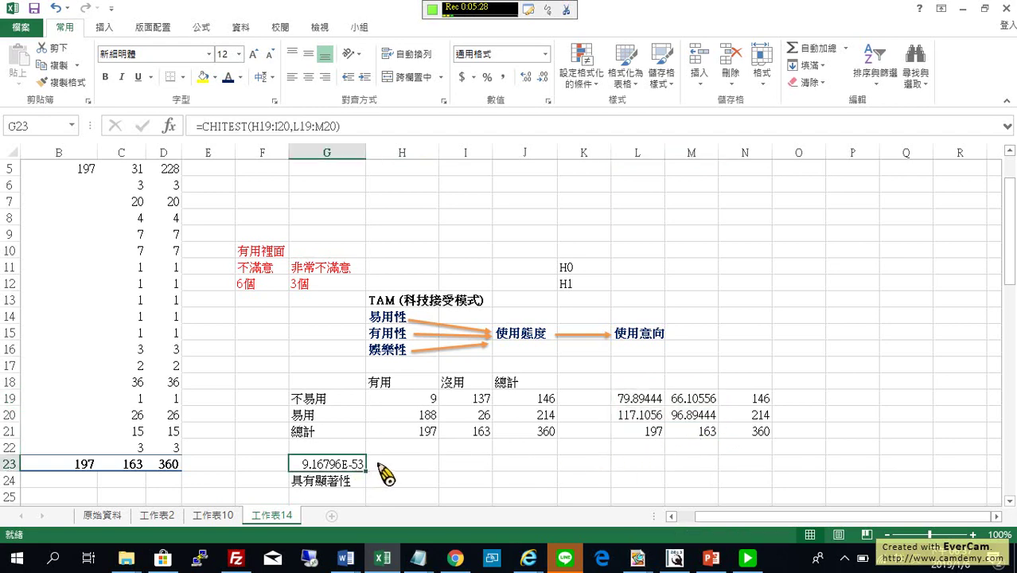
- Enter the label P in F23, beside the CHITEST result
{"action": "left_click", "coordinate": [255, 469]}
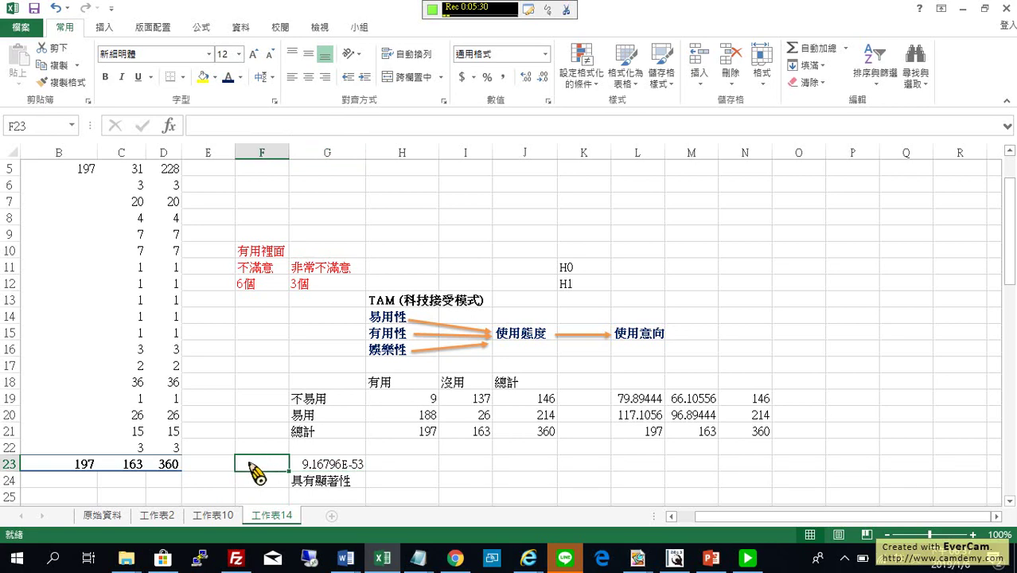
{"action": "type", "text": "P"}
{"action": "key", "text": "Return"}
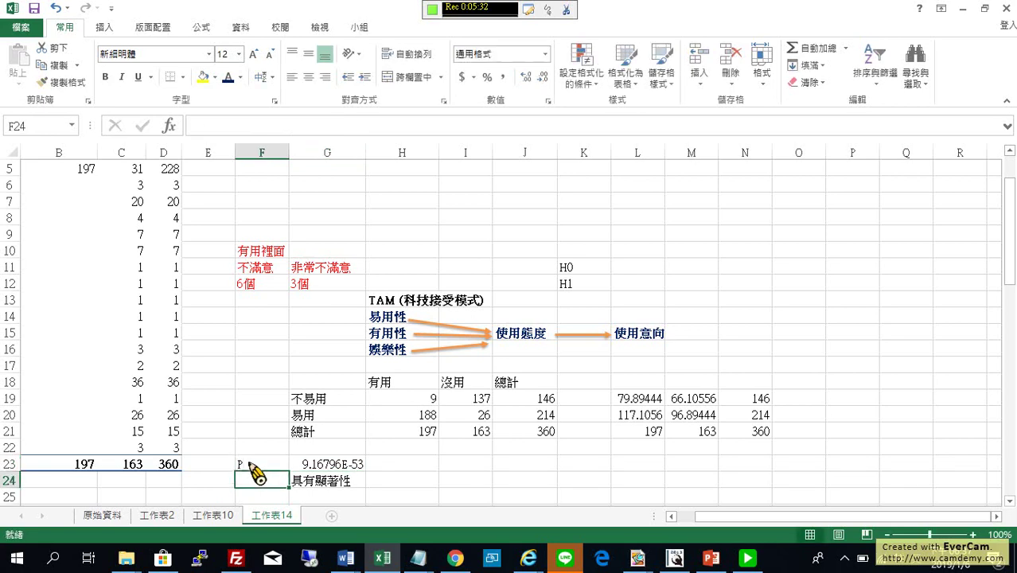
- Enter the significance threshold "<0.05 > 0.01" in G25 and its description 顯著 in H25
{"action": "left_click", "coordinate": [255, 467]}
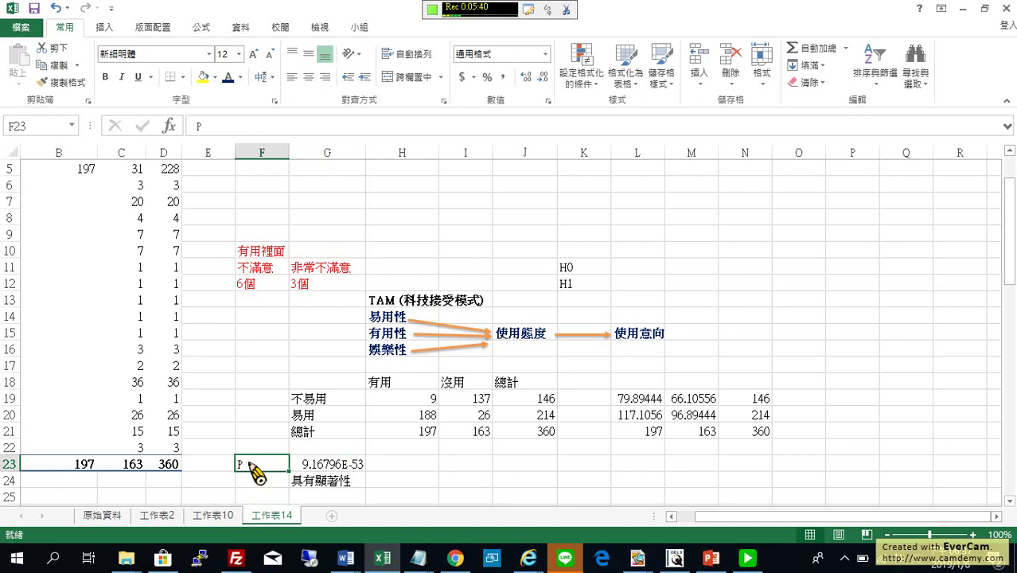
{"action": "key", "text": "Right"}
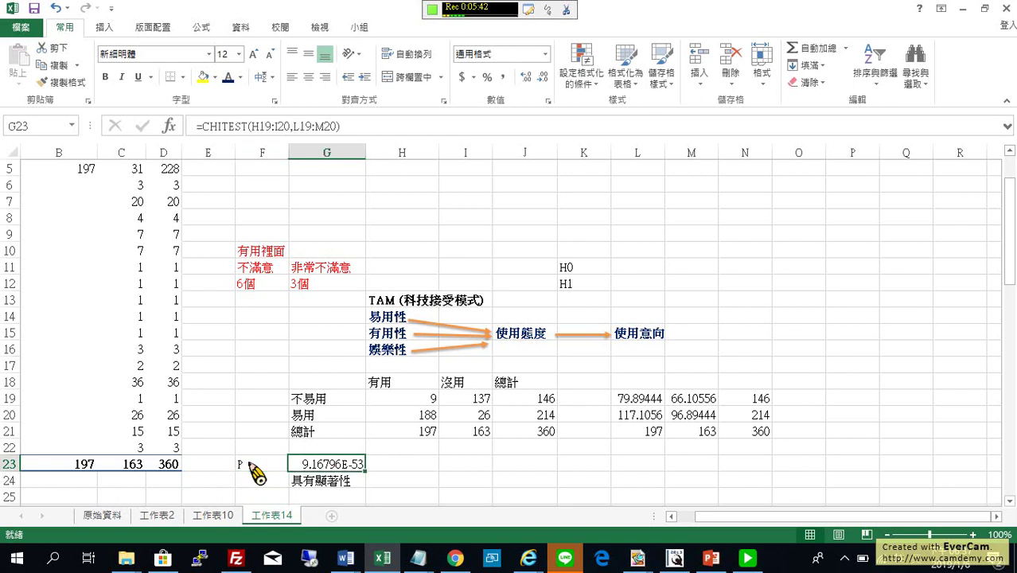
{"action": "key", "text": "Down"}
{"action": "key", "text": "Down"}
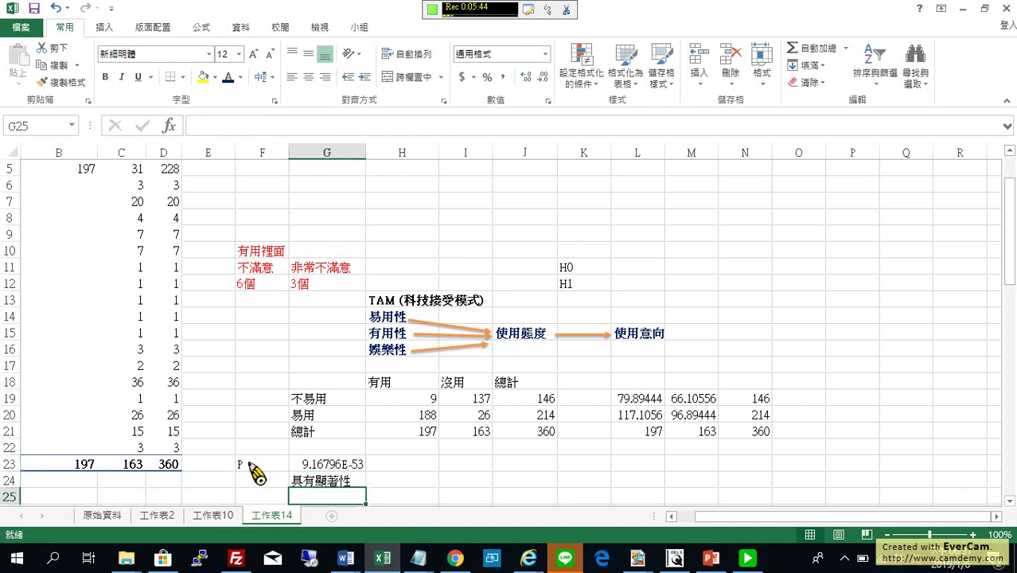
{"action": "type", "text": "<"}
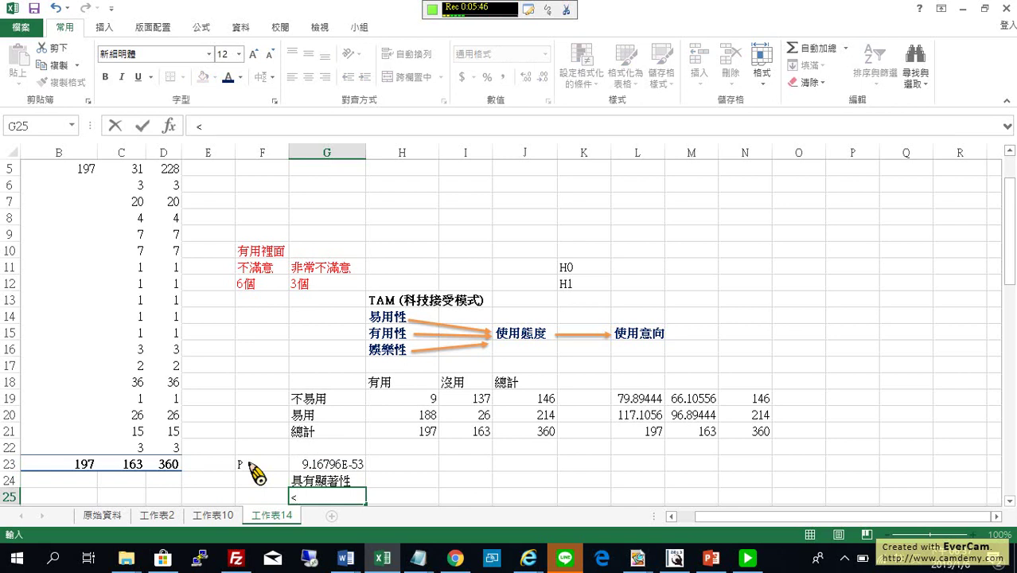
{"action": "type", "text": "0.05  > 0.01"}
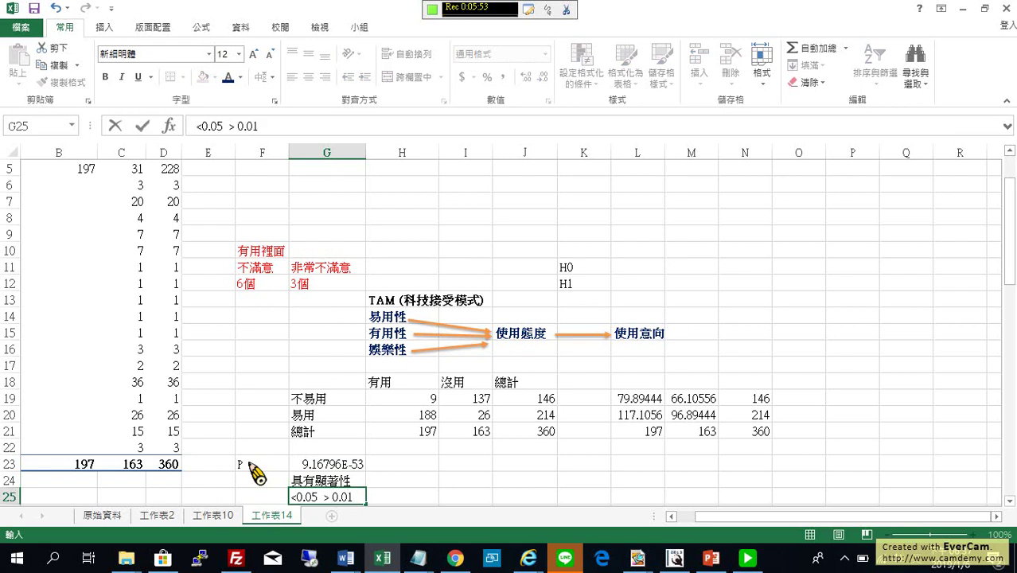
{"action": "key", "text": "Tab"}
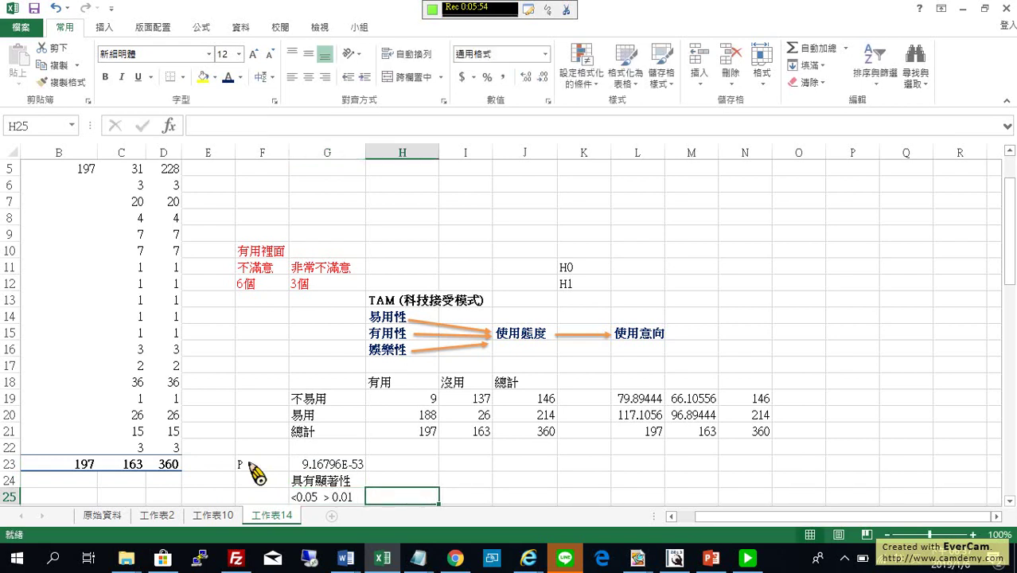
{"action": "type", "text": "顯著"}
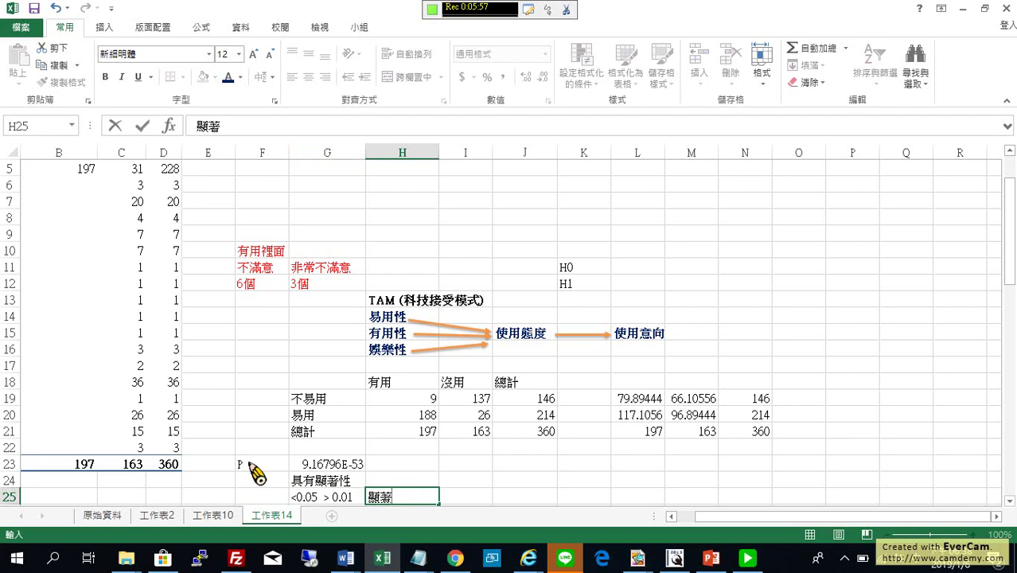
{"action": "key", "text": "Down"}
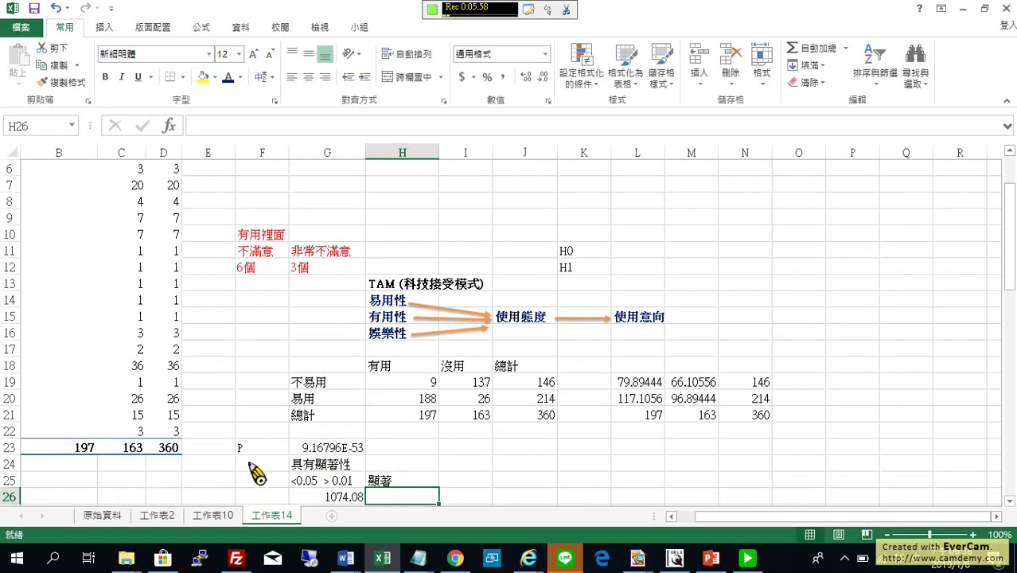
- Enter the significance mark ** in I25, beside 顯著
{"action": "left_click", "coordinate": [469, 501]}
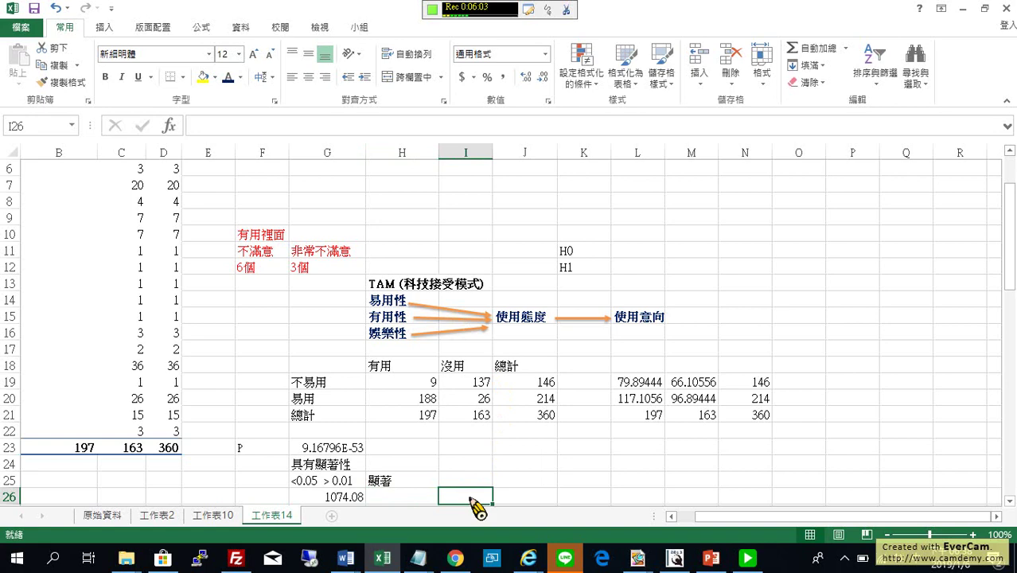
{"action": "key", "text": "Left"}
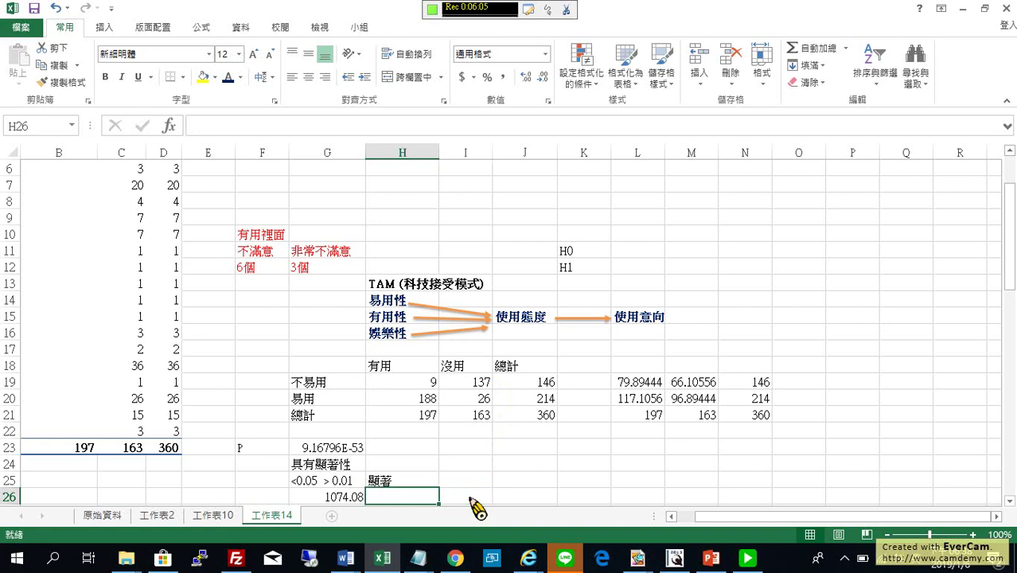
{"action": "key", "text": "Left"}
{"action": "key", "text": "Up"}
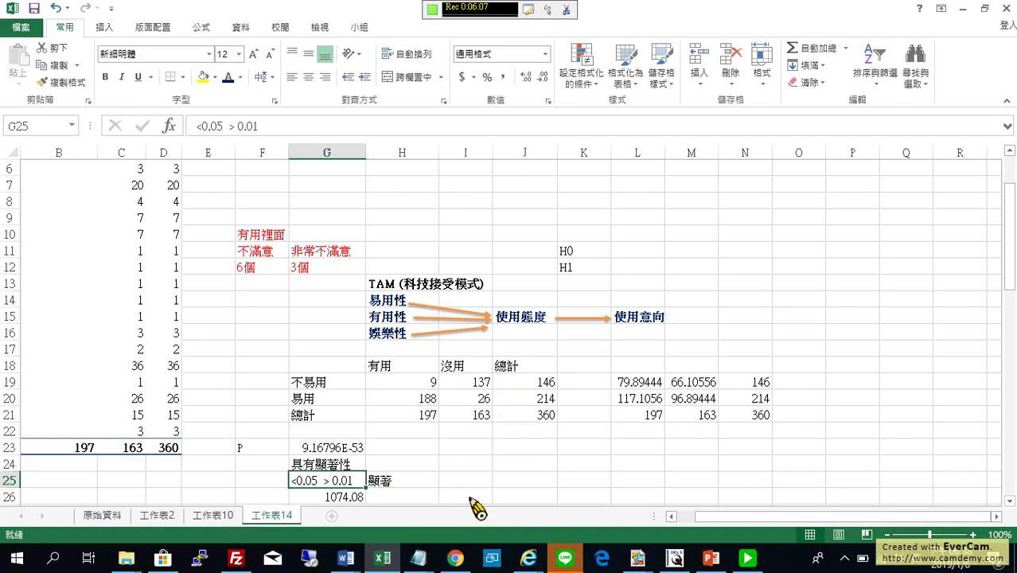
{"action": "key", "text": "Right"}
{"action": "key", "text": "Right"}
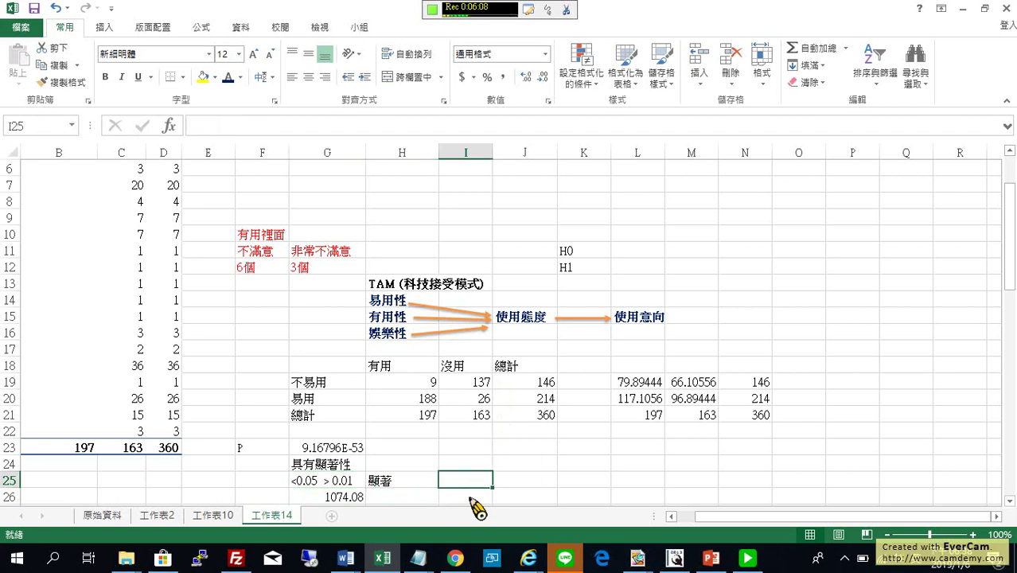
{"action": "type", "text": "**"}
{"action": "key", "text": "Return"}
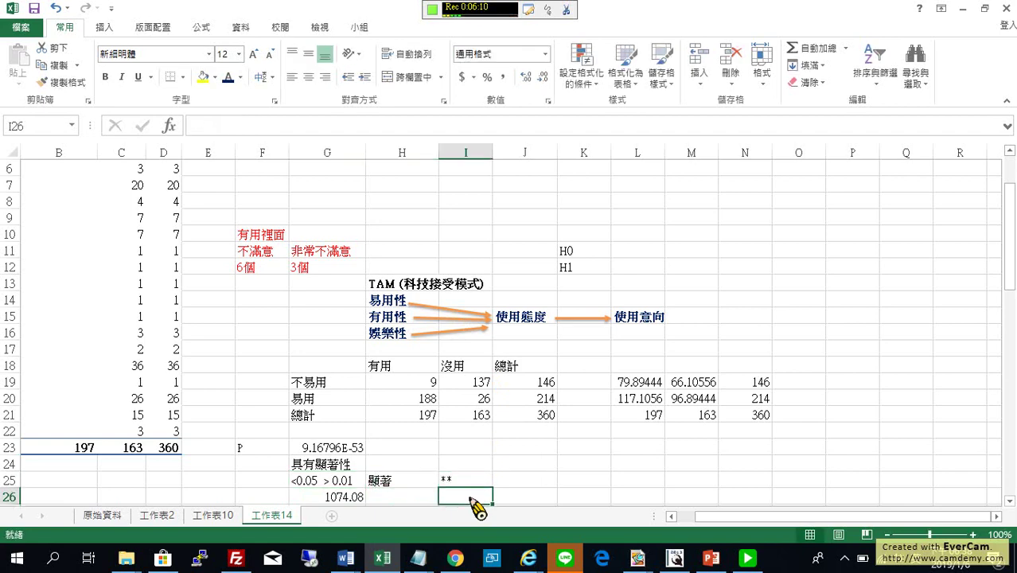
- Replace the content of G26 with the second threshold "<-0.01", below the first significance threshold
{"action": "key", "text": "Left"}
{"action": "key", "text": "Left"}
{"action": "key", "text": "Delete"}
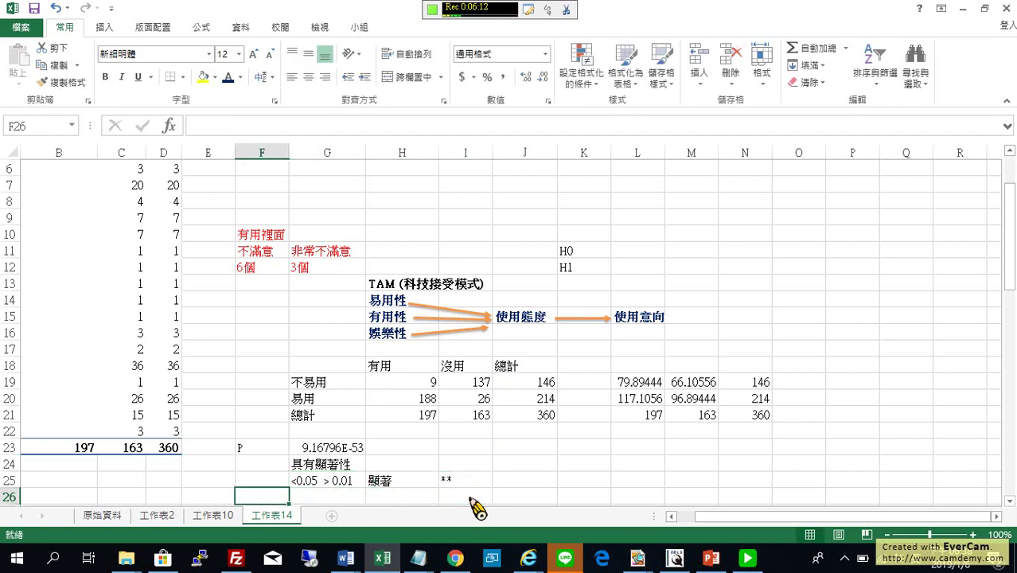
{"action": "type", "text": "<0."}
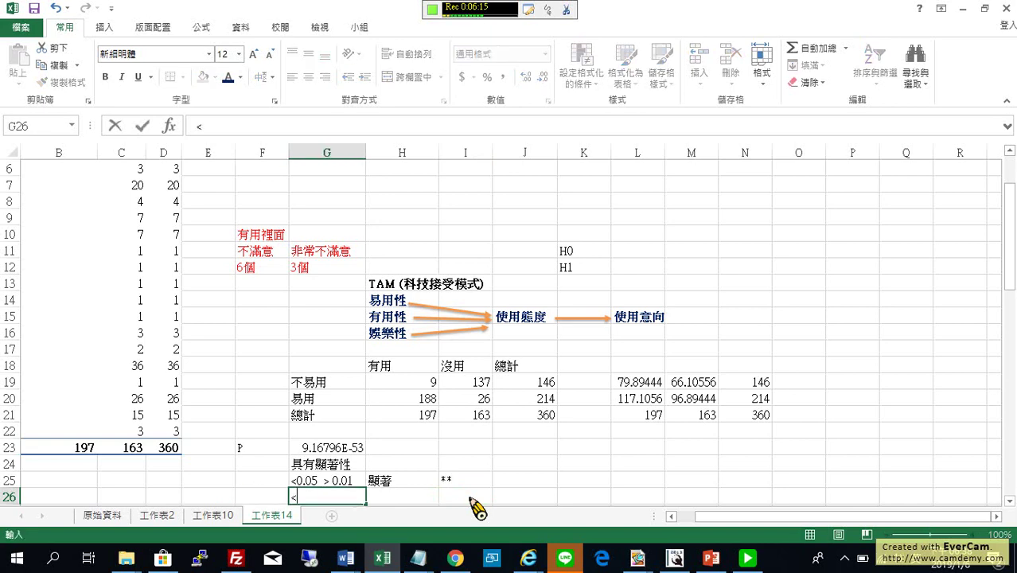
{"action": "key", "text": "BackSpace"}
{"action": "key", "text": "BackSpace"}
{"action": "type", "text": "=0.01"}
{"action": "key", "text": "Return"}
{"action": "key", "text": "Up"}
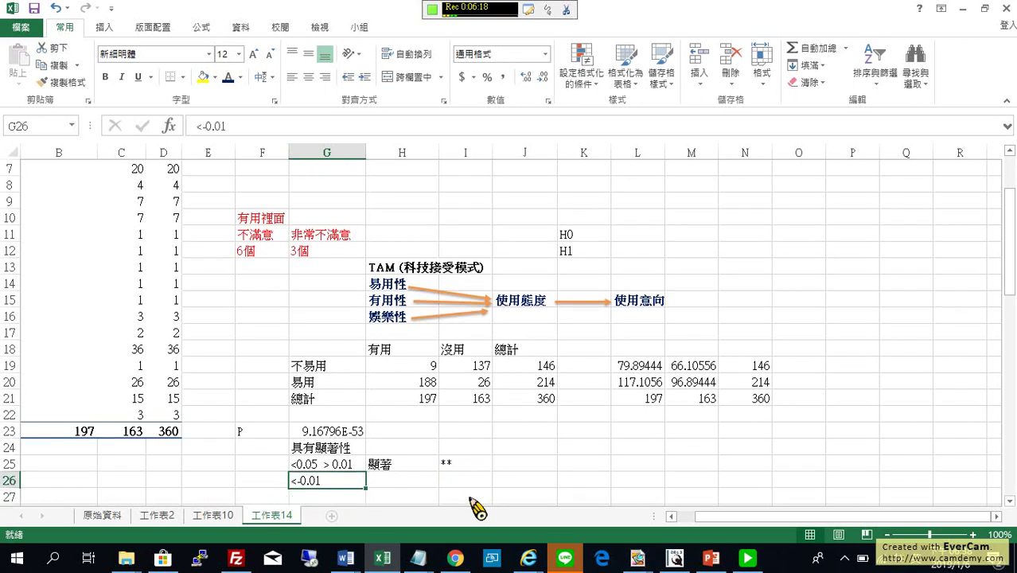
{"action": "key", "text": "Right"}
{"action": "type", "text": "zo t"}
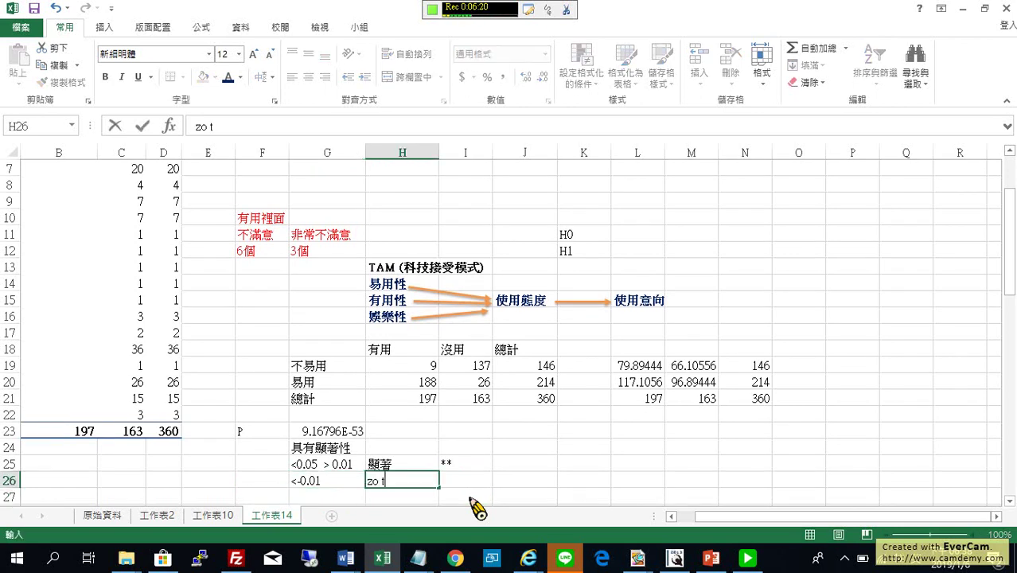
{"action": "key", "text": "BackSpace"}
{"action": "key", "text": "BackSpace"}
{"action": "key", "text": "BackSpace"}
{"action": "key", "text": "BackSpace"}
{"action": "type", "text": "zp"}
{"action": "key", "text": "BackSpace"}
{"action": "type", "text": "o t"}
- Change the significance mark in I25 to * and enter ** in I26 for the second threshold
{"action": "left_click", "coordinate": [434, 467]}
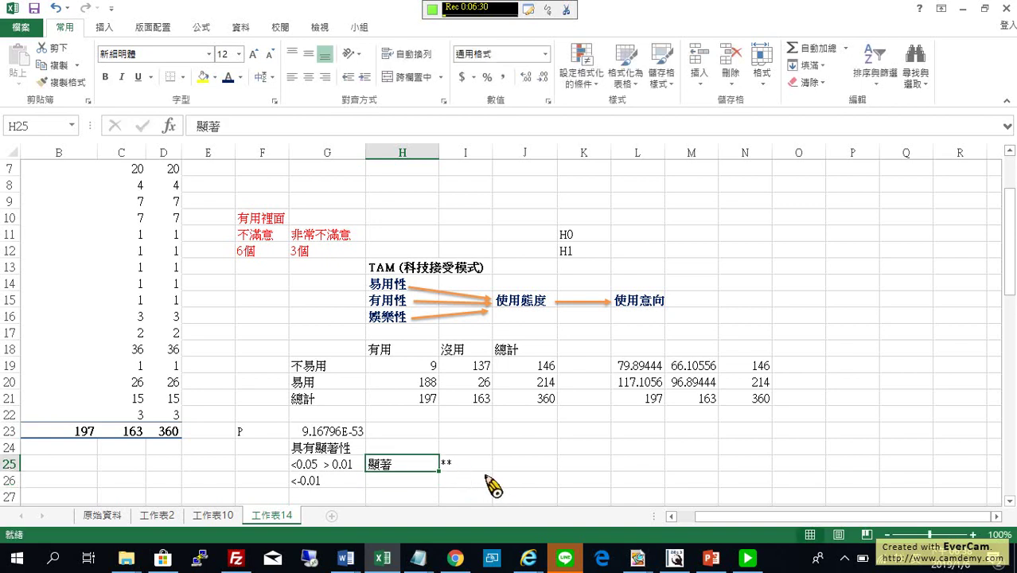
{"action": "key", "text": "Right"}
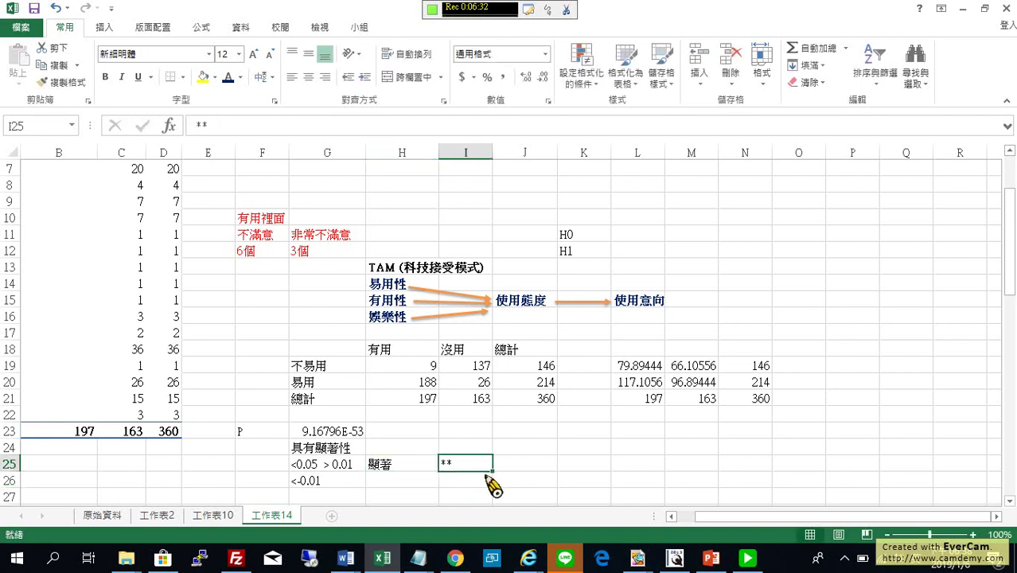
{"action": "type", "text": "*"}
{"action": "key", "text": "Return"}
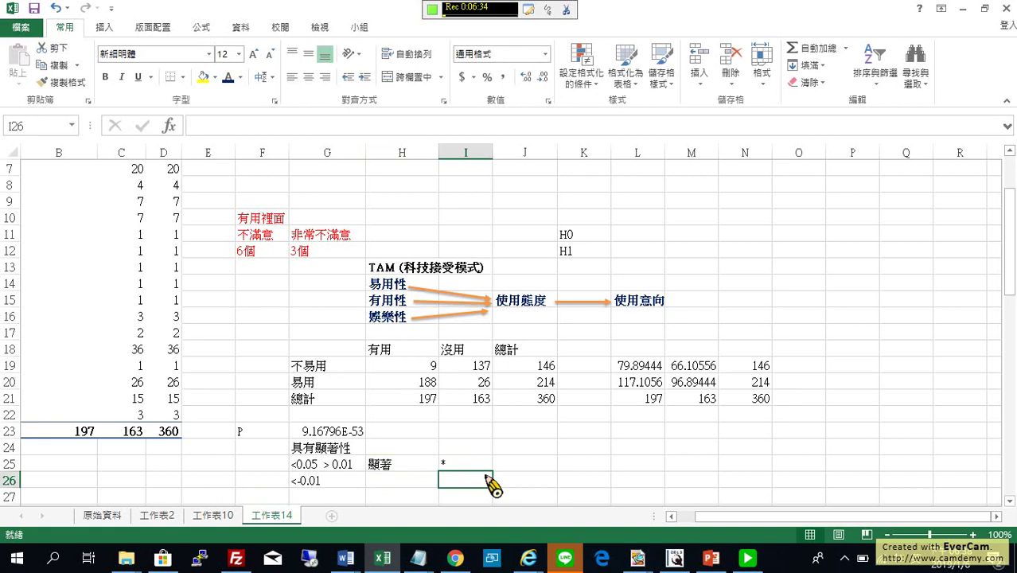
{"action": "type", "text": "**"}
{"action": "key", "text": "Return"}
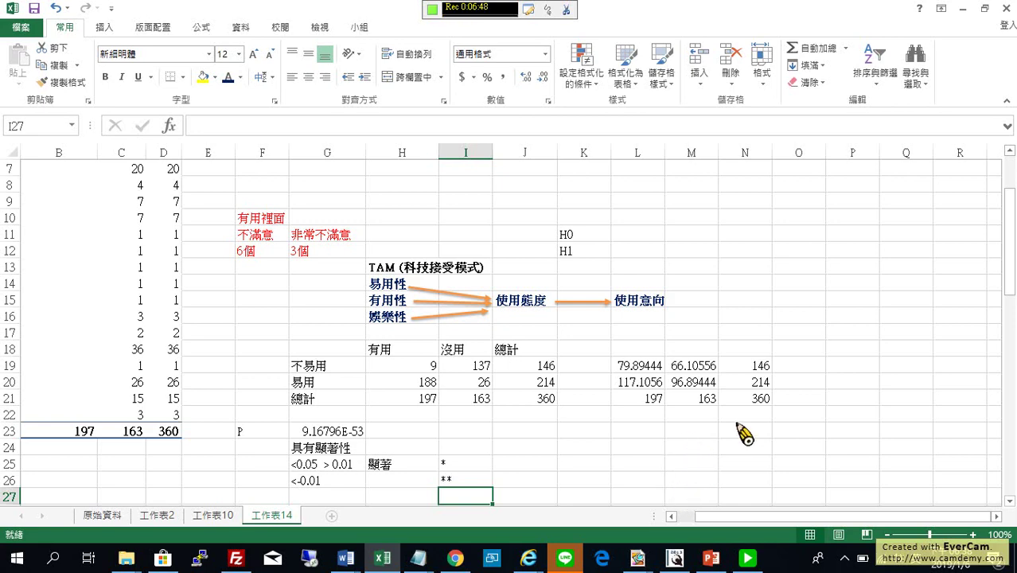
- Enter the formula =(H19-I19)^2/I19 in P19, outside the expected-frequency table
{"action": "left_click", "coordinate": [853, 369]}
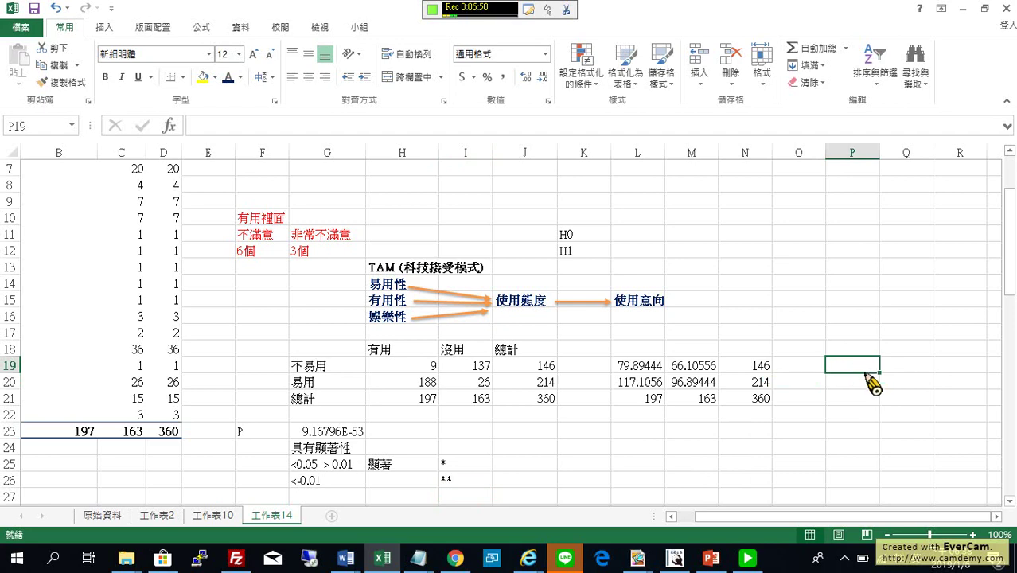
{"action": "type", "text": "="}
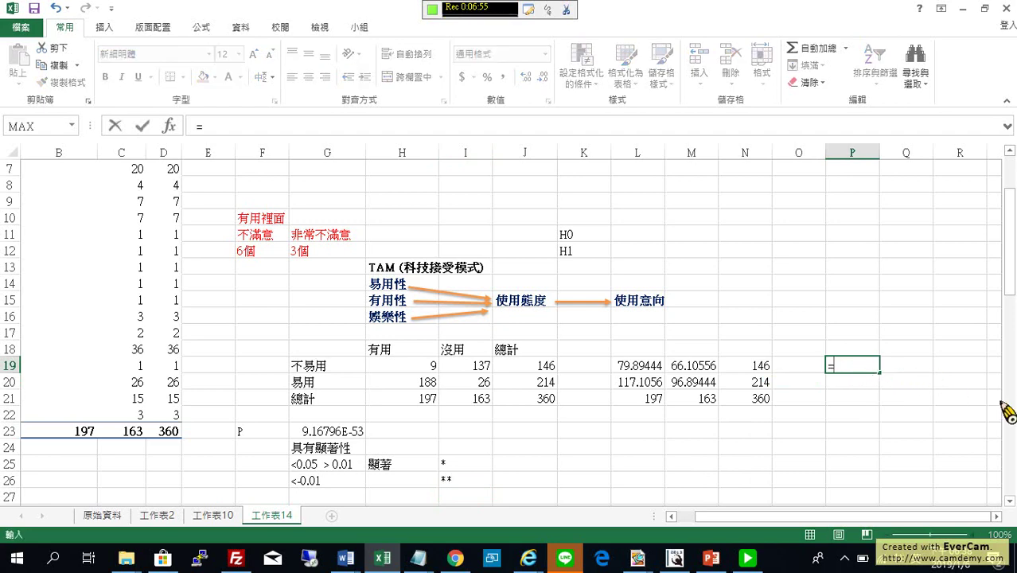
{"action": "type", "text": "("}
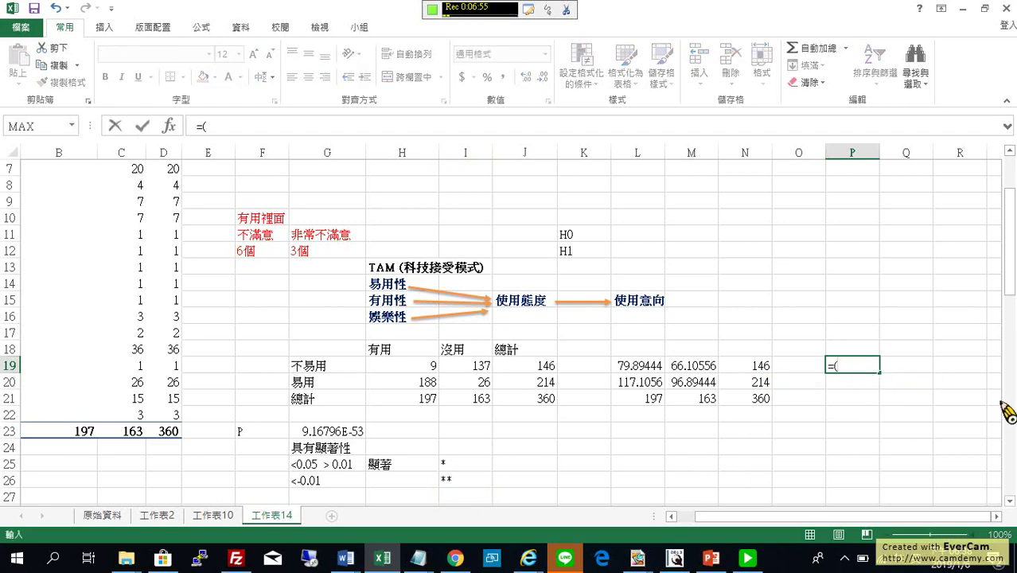
{"action": "left_click", "coordinate": [432, 369]}
{"action": "type", "text": "-"}
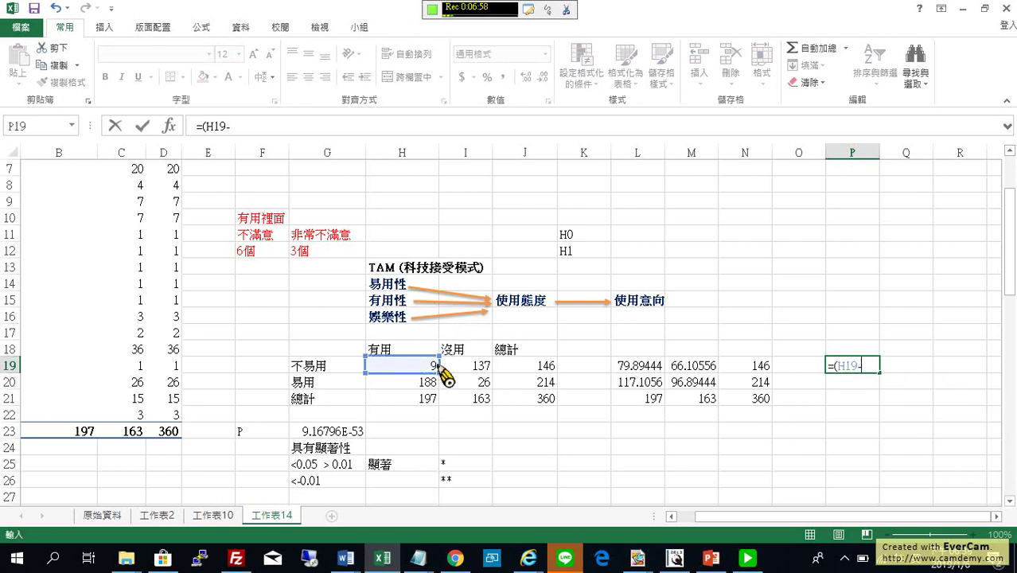
{"action": "left_click", "coordinate": [465, 370]}
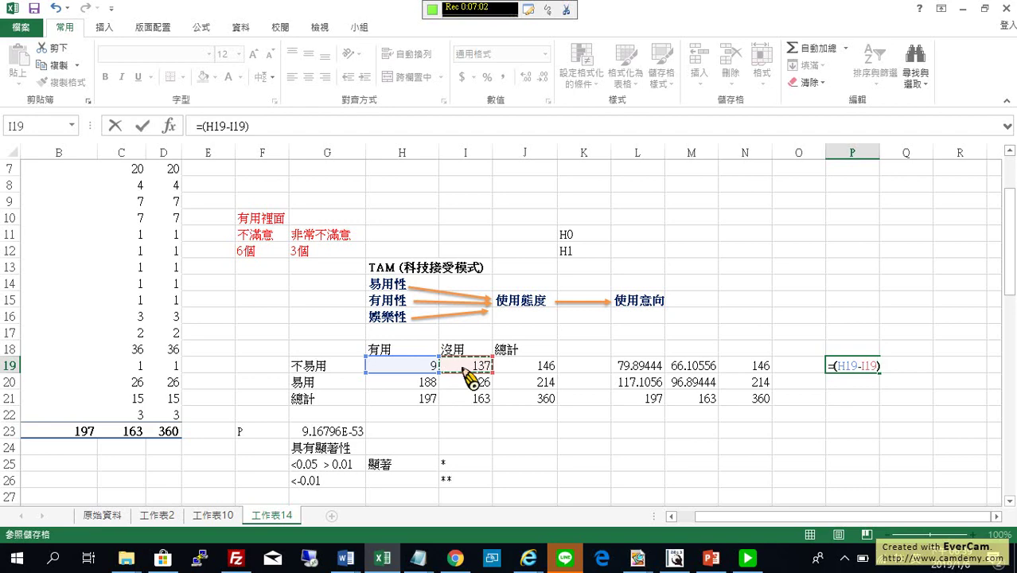
{"action": "type", "text": ")^2/"}
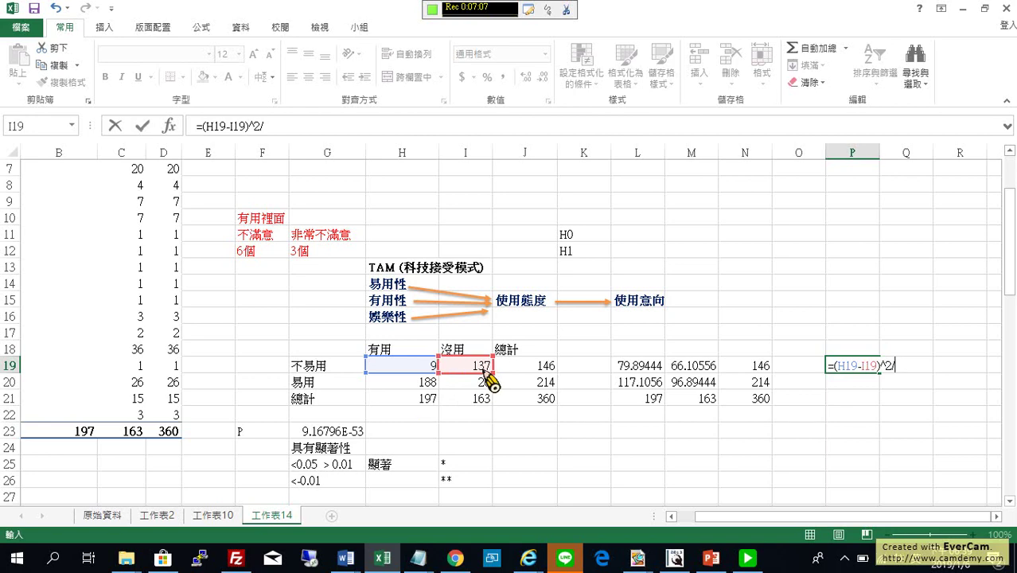
{"action": "left_click", "coordinate": [485, 370]}
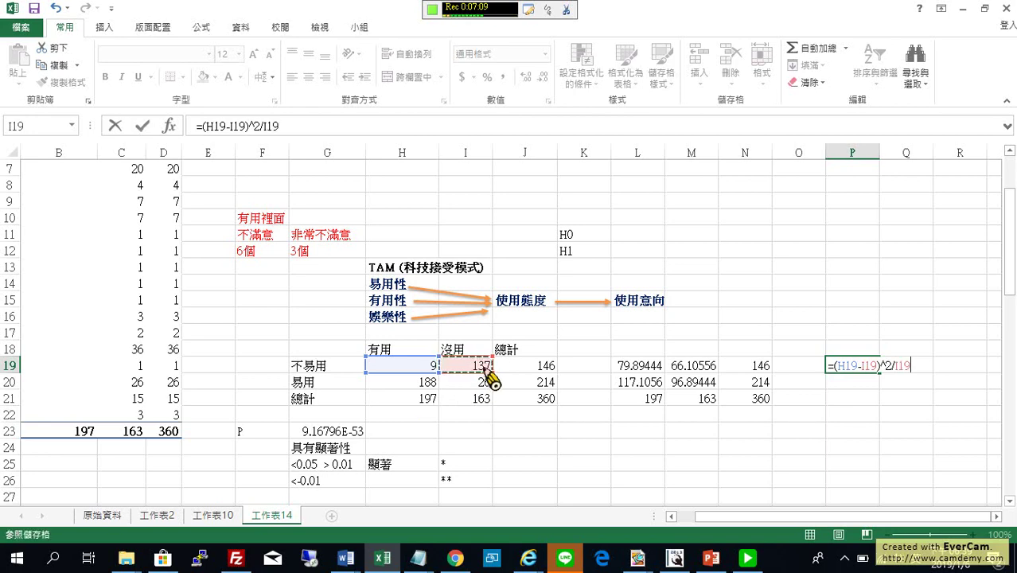
{"action": "left_click", "coordinate": [142, 126]}
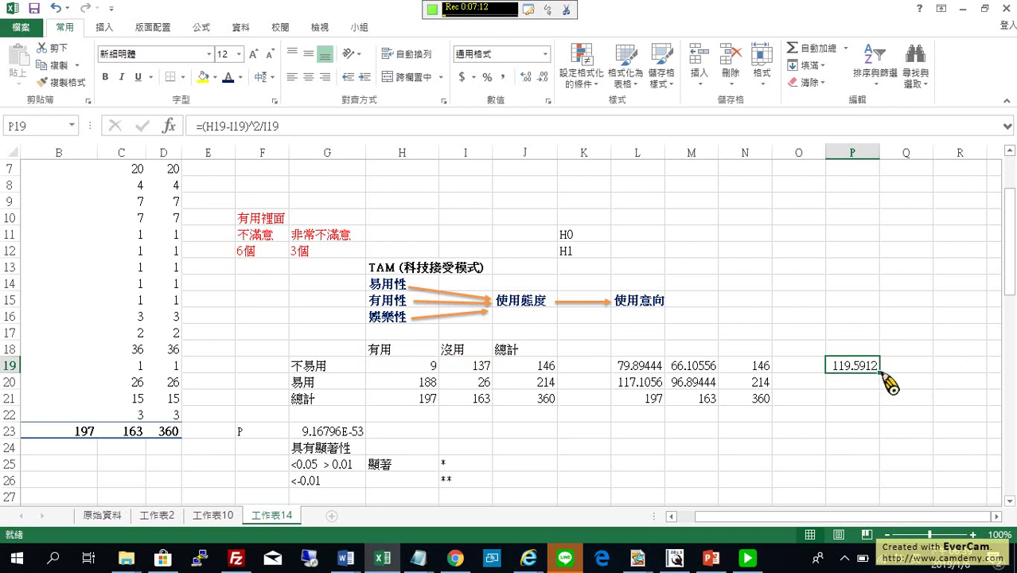
- Fill the formula from P19 across the range P19:Q20 and dismiss the browser news notification
{"action": "left_click_drag", "start_coordinate": [879, 372], "coordinate": [934, 388]}
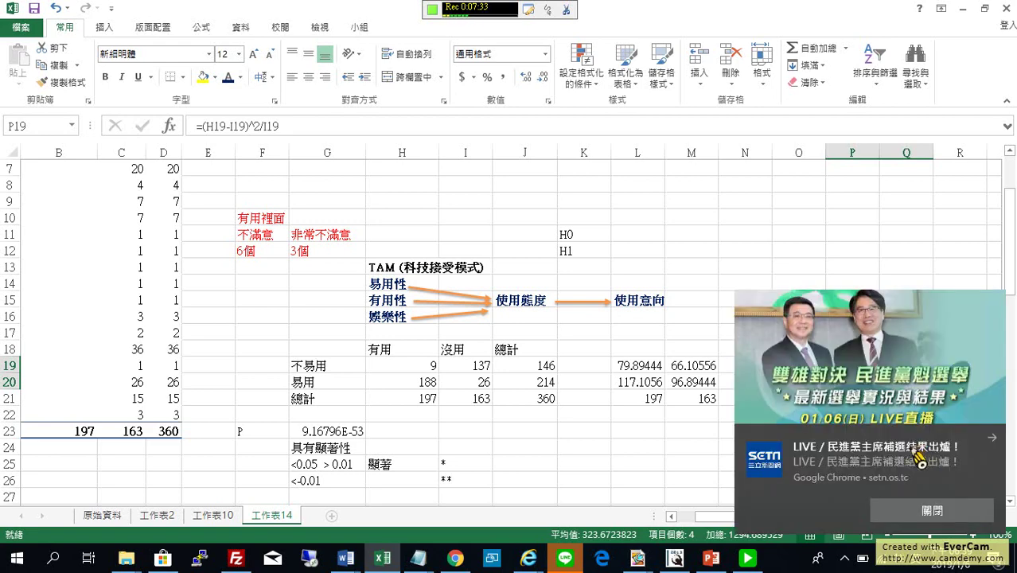
{"action": "left_click", "coordinate": [916, 509]}
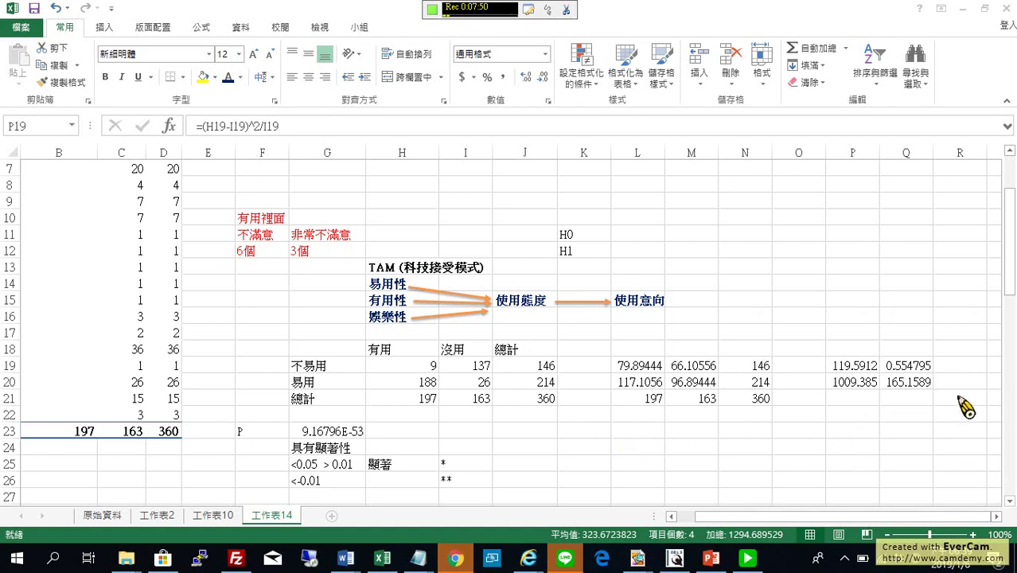
- Total each row of the calculated terms with =SUM(P19:Q19) in R19, filled down to R20
{"action": "left_click", "coordinate": [965, 368]}
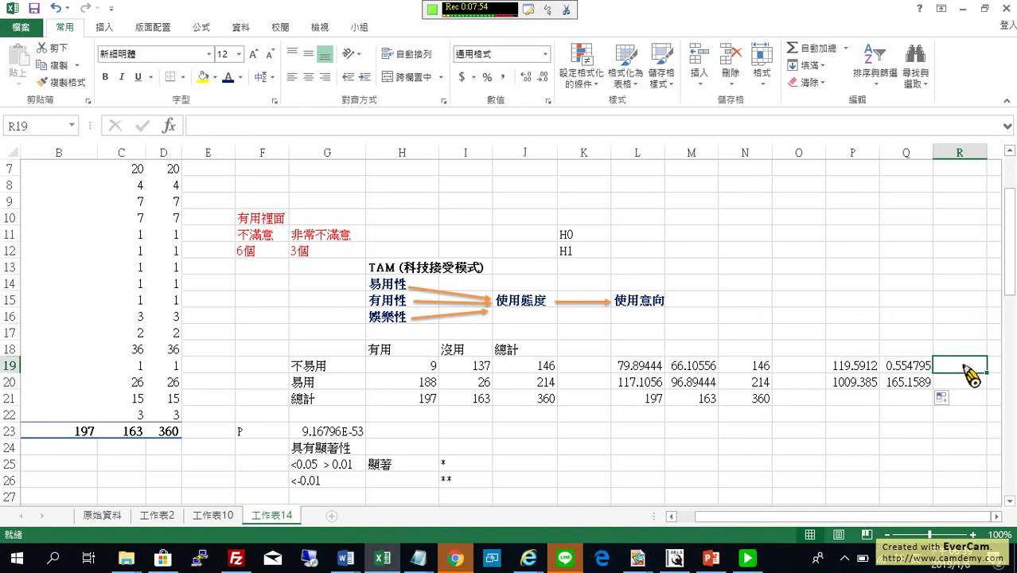
{"action": "type", "text": "="}
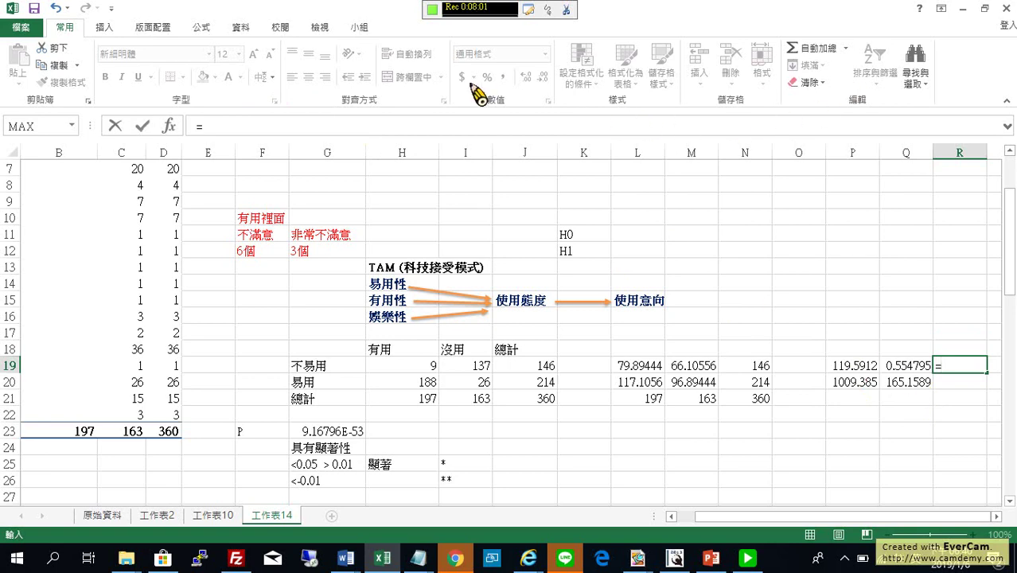
{"action": "left_click", "coordinate": [827, 54]}
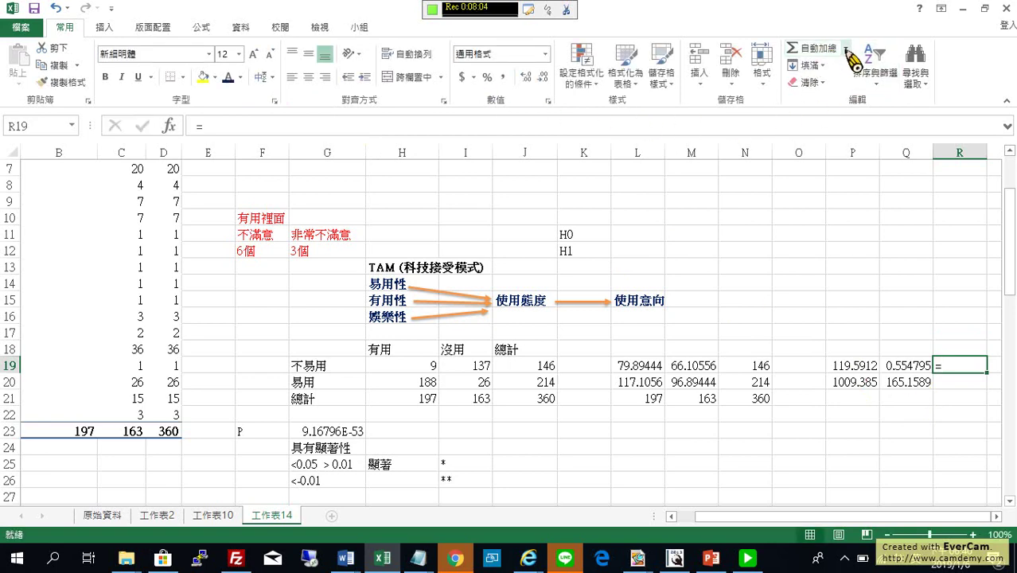
{"action": "left_click", "coordinate": [846, 49]}
{"action": "left_click", "coordinate": [836, 70]}
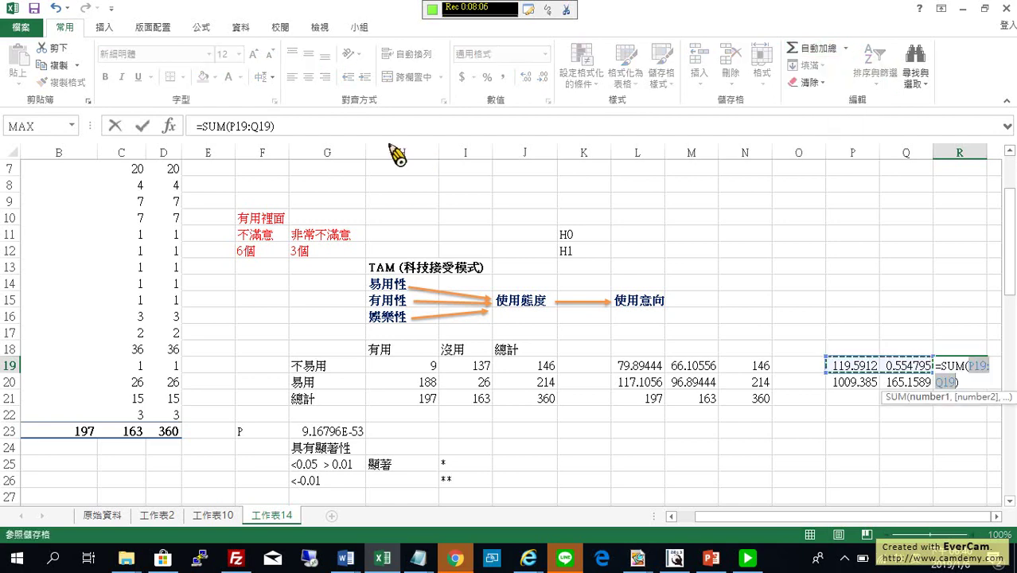
{"action": "left_click", "coordinate": [142, 126]}
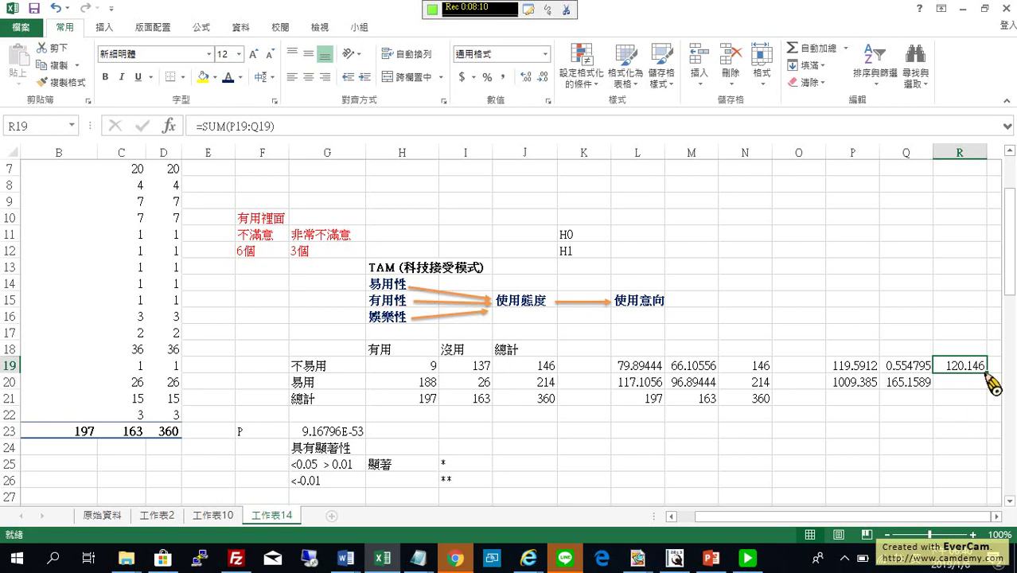
{"action": "left_click_drag", "start_coordinate": [987, 373], "coordinate": [986, 398]}
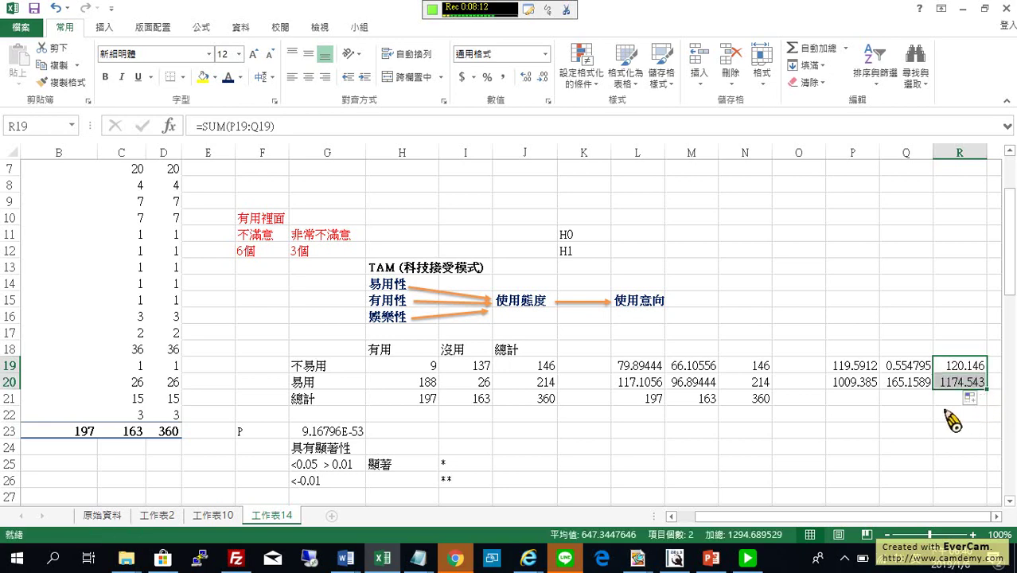
- Add the two row totals in R21 with =SUM(R19:R20)
{"action": "left_click", "coordinate": [953, 413]}
{"action": "left_click", "coordinate": [951, 399]}
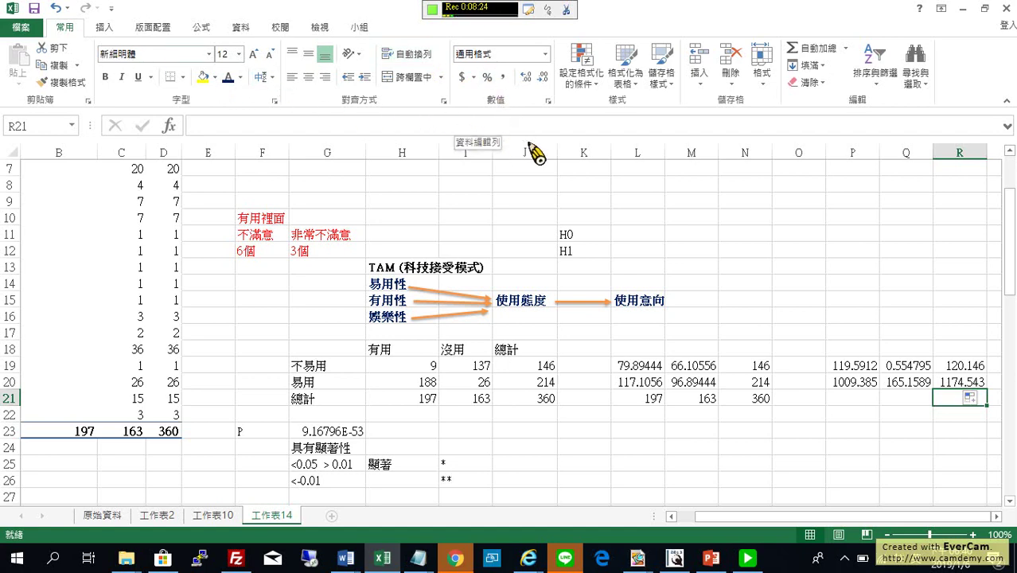
{"action": "left_click", "coordinate": [836, 50]}
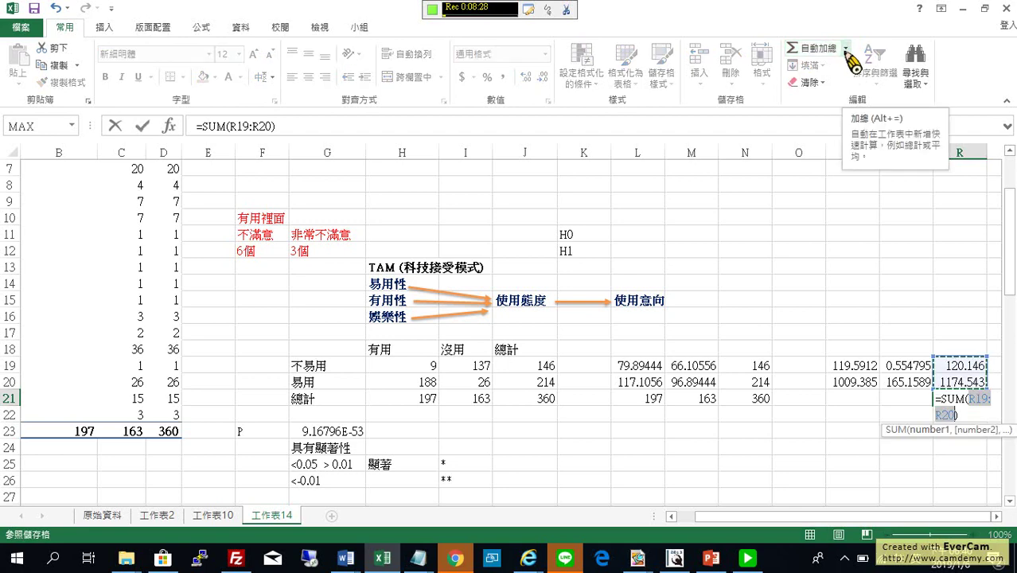
{"action": "left_click", "coordinate": [846, 49]}
{"action": "left_click", "coordinate": [834, 65]}
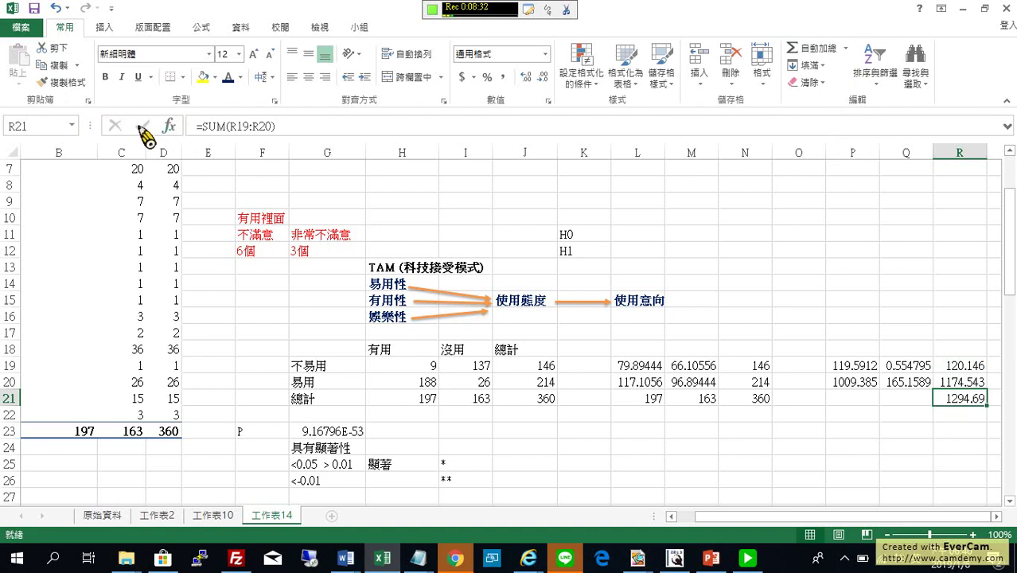
- Compare the chi-square total in R21 with the CHITEST p-value in G23 and the significance thresholds below it
{"action": "left_click", "coordinate": [738, 415]}
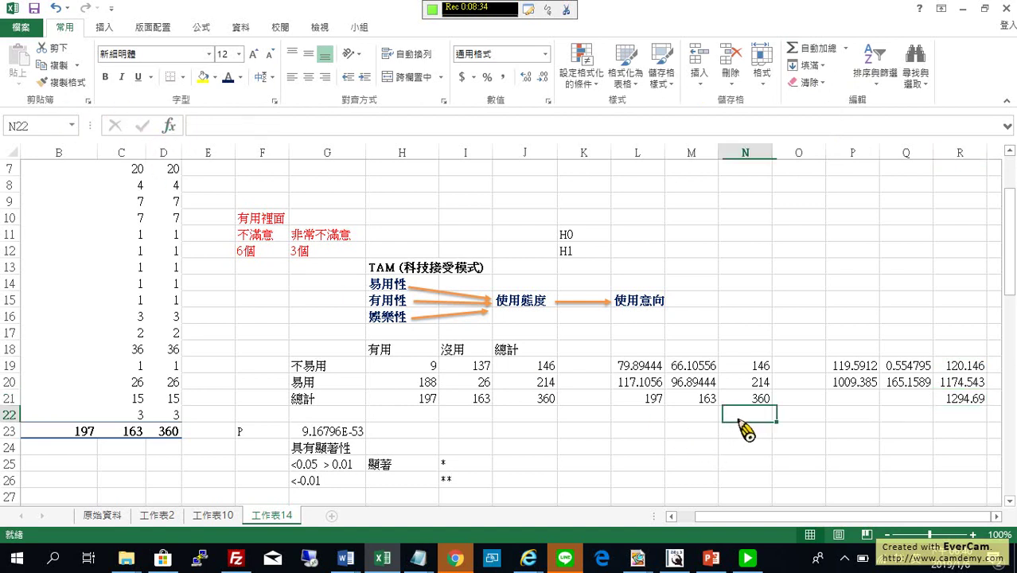
{"action": "left_click", "coordinate": [962, 403]}
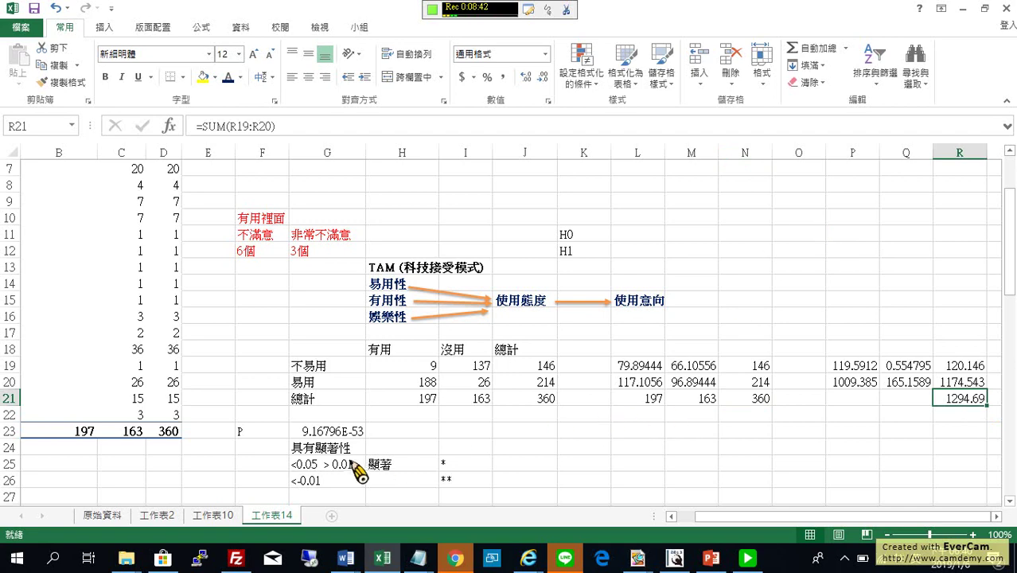
{"action": "left_click", "coordinate": [358, 430]}
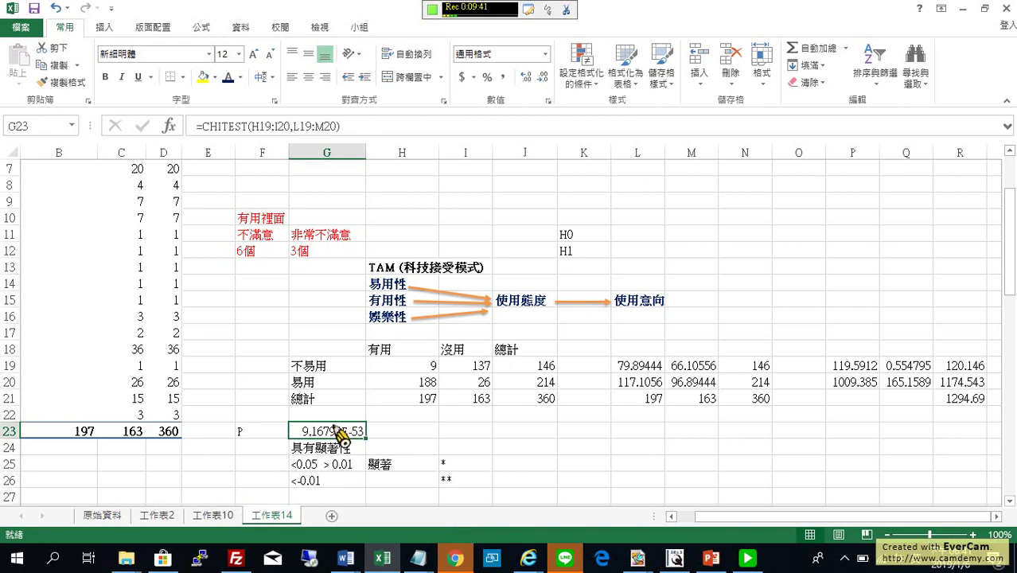
{"action": "left_click", "coordinate": [378, 482]}
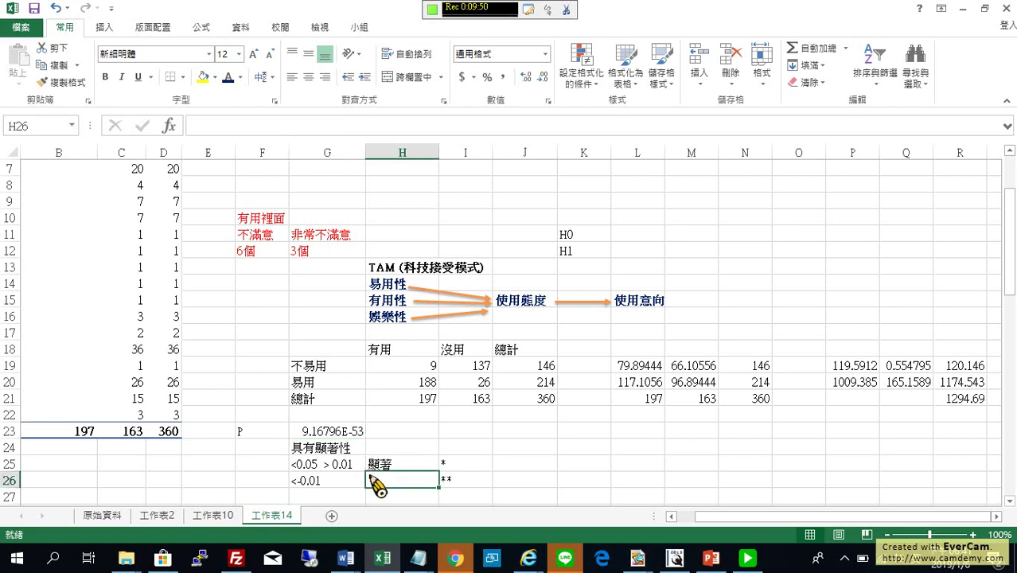
{"action": "left_click", "coordinate": [989, 407]}
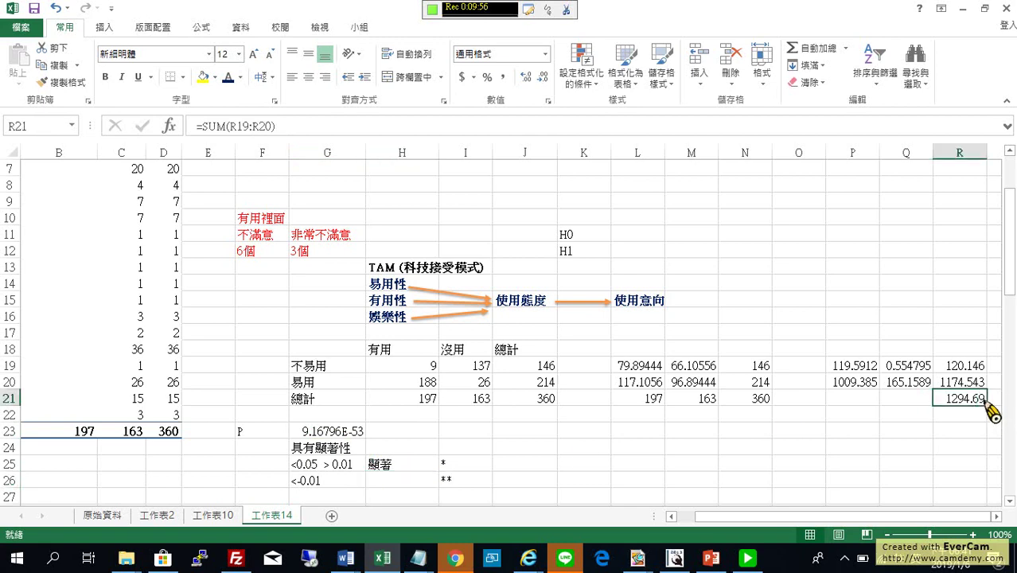
- Enter the chi-square critical value 3.841 in K23, below the observed and expected tables
{"action": "left_click", "coordinate": [699, 470]}
{"action": "left_click", "coordinate": [628, 480]}
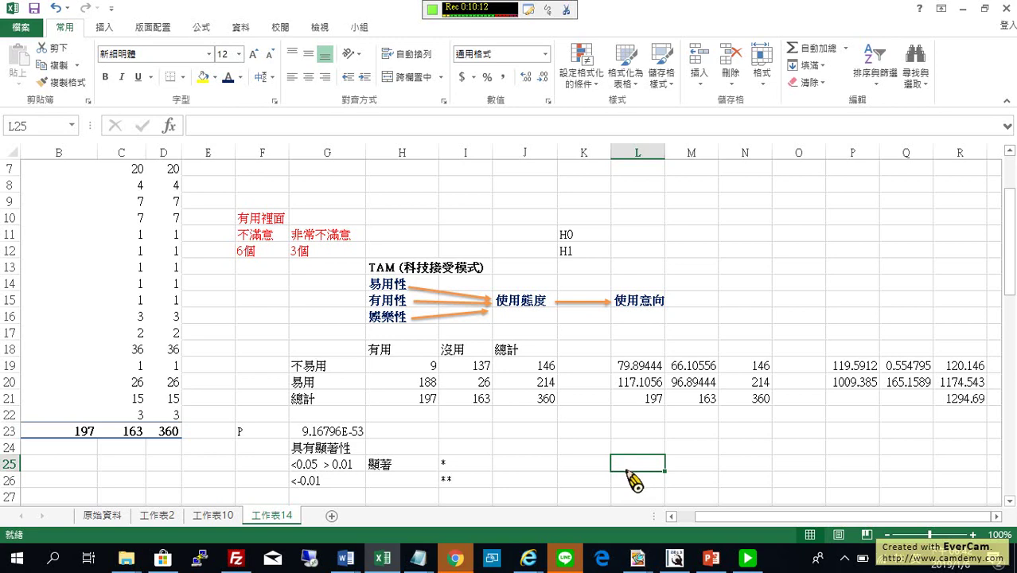
{"action": "left_click", "coordinate": [590, 447]}
{"action": "left_click", "coordinate": [585, 432]}
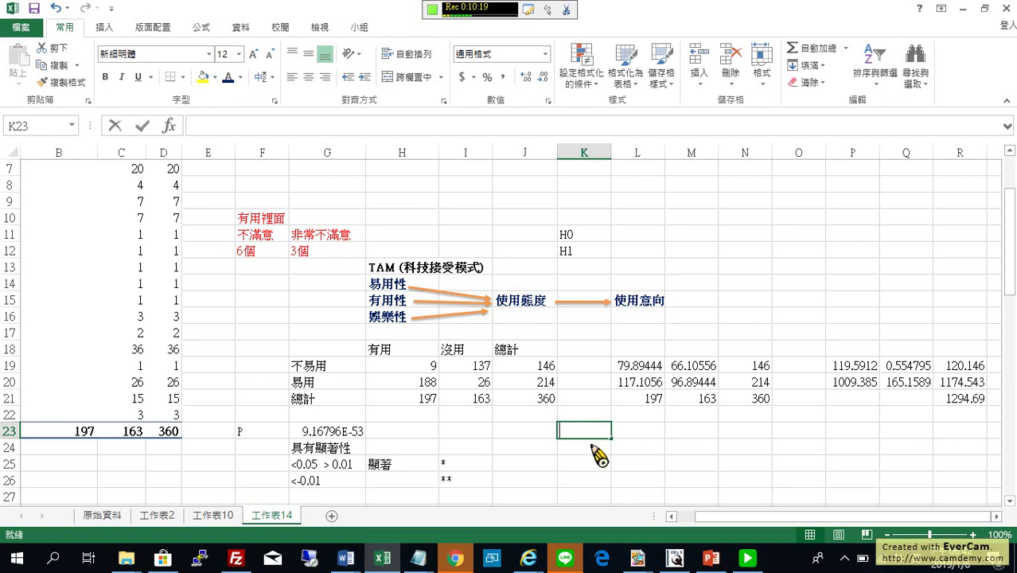
{"action": "type", "text": "3.841"}
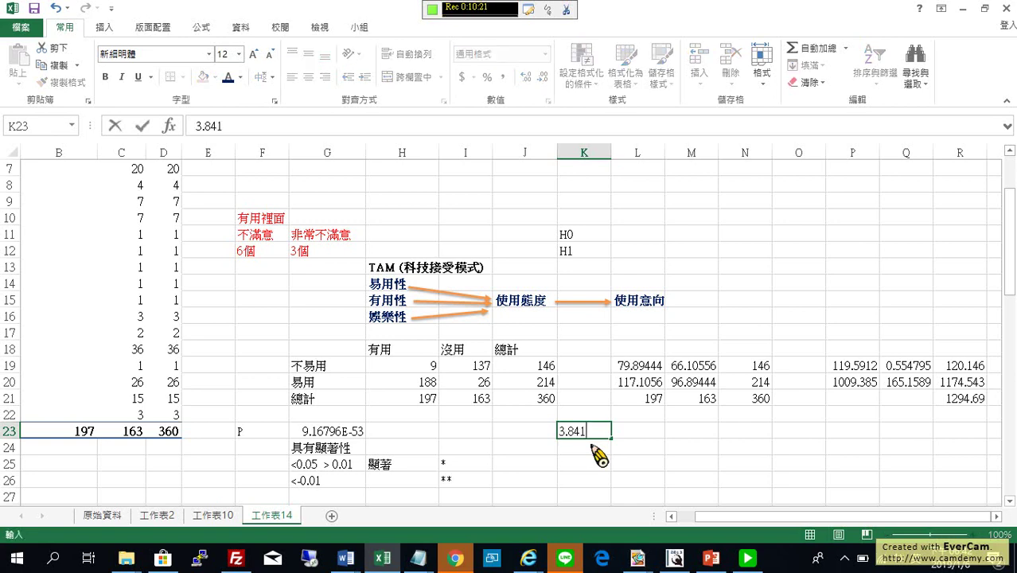
{"action": "key", "text": "Return"}
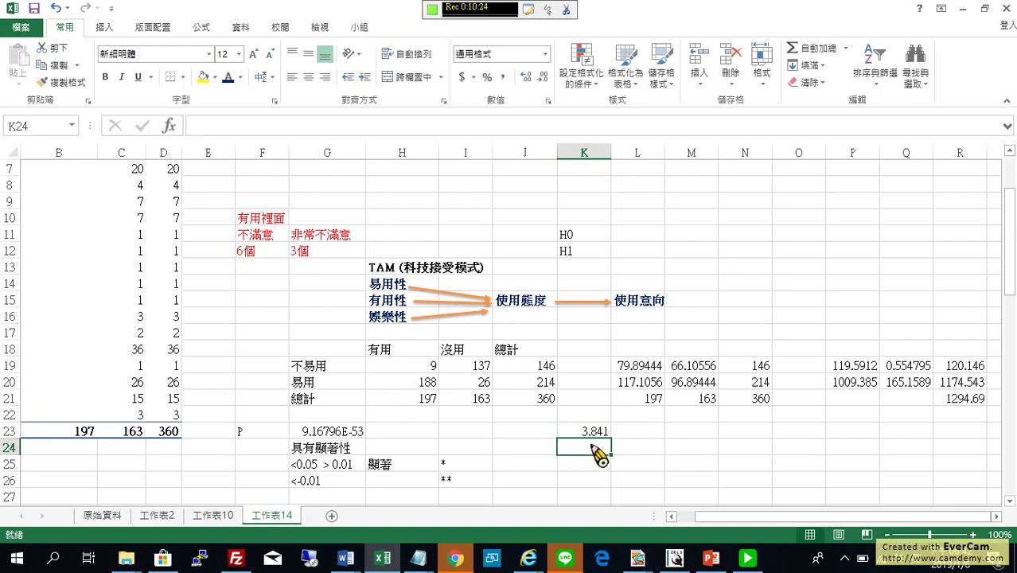
- Examine the formula of the first chi-square term in P19
{"action": "left_click", "coordinate": [850, 367]}
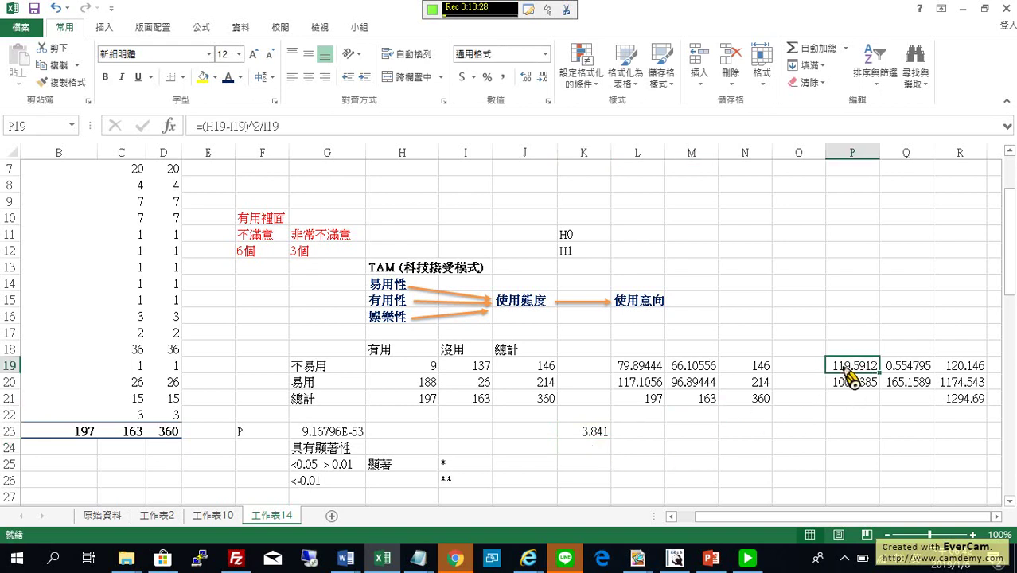